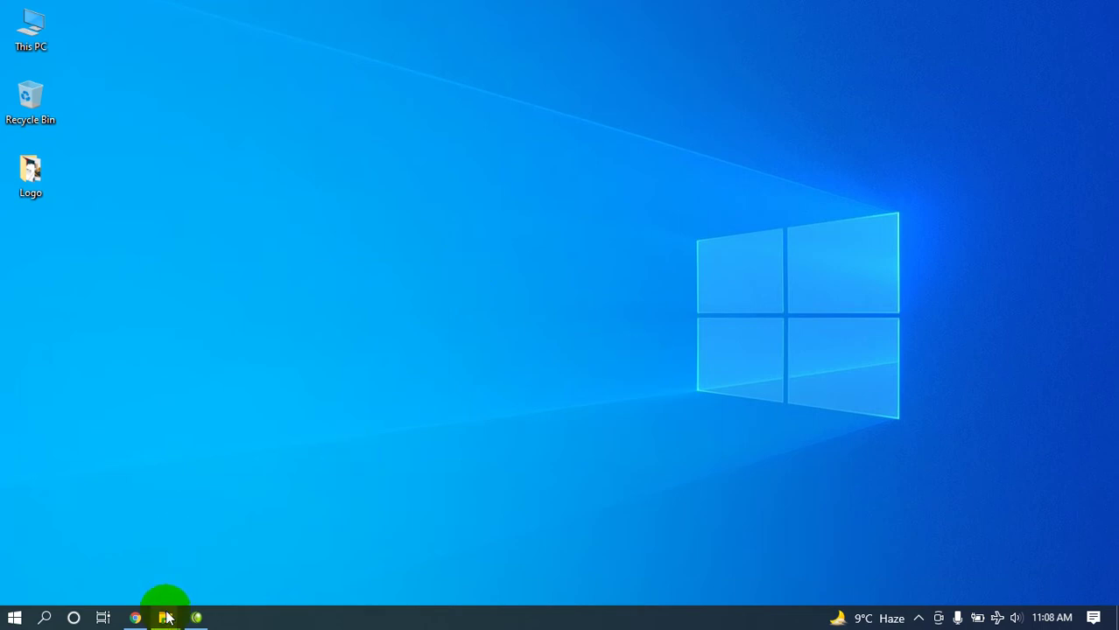
# - Bring the already open CorelDRAW Graphics Suite X8 folder window to the front
pyautogui.moveTo(165, 613)
pyautogui.click(132, 538)
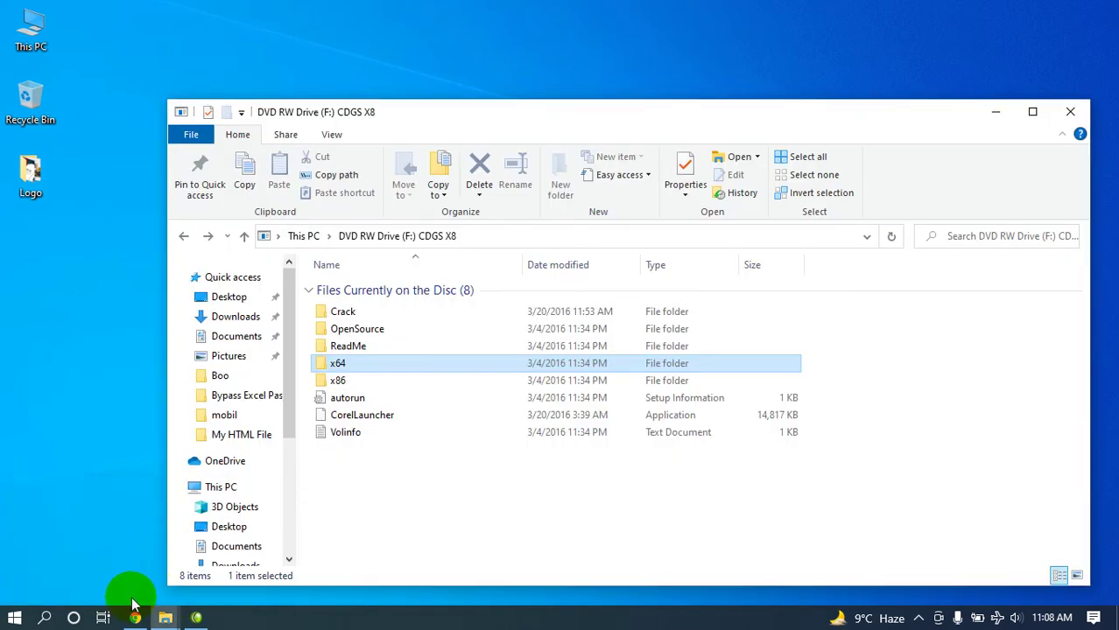
pyautogui.moveTo(164, 618)
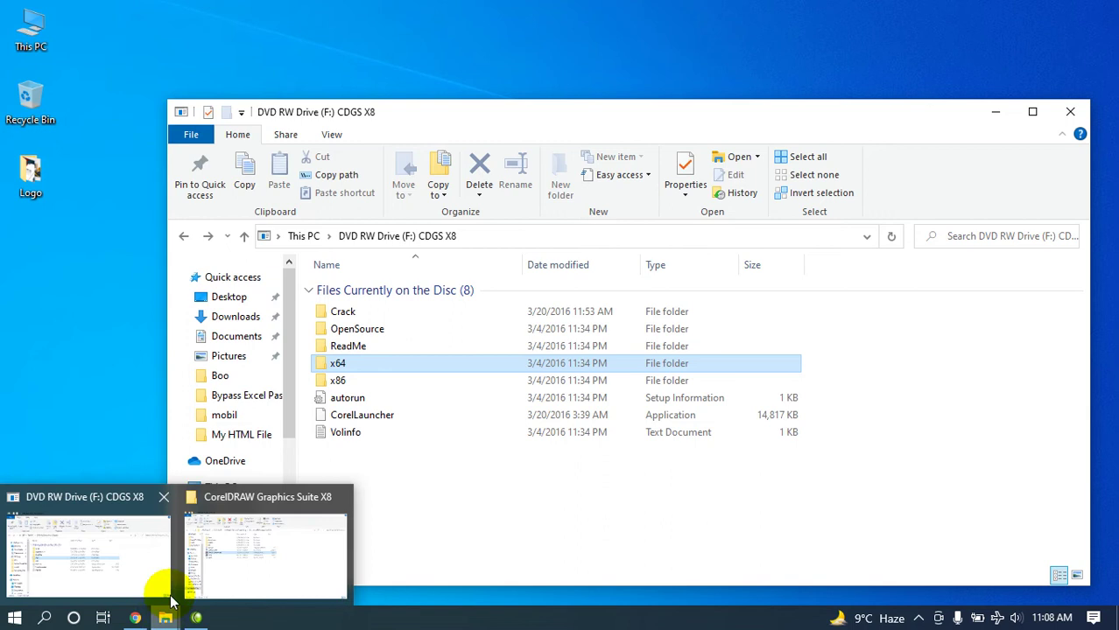
pyautogui.click(230, 570)
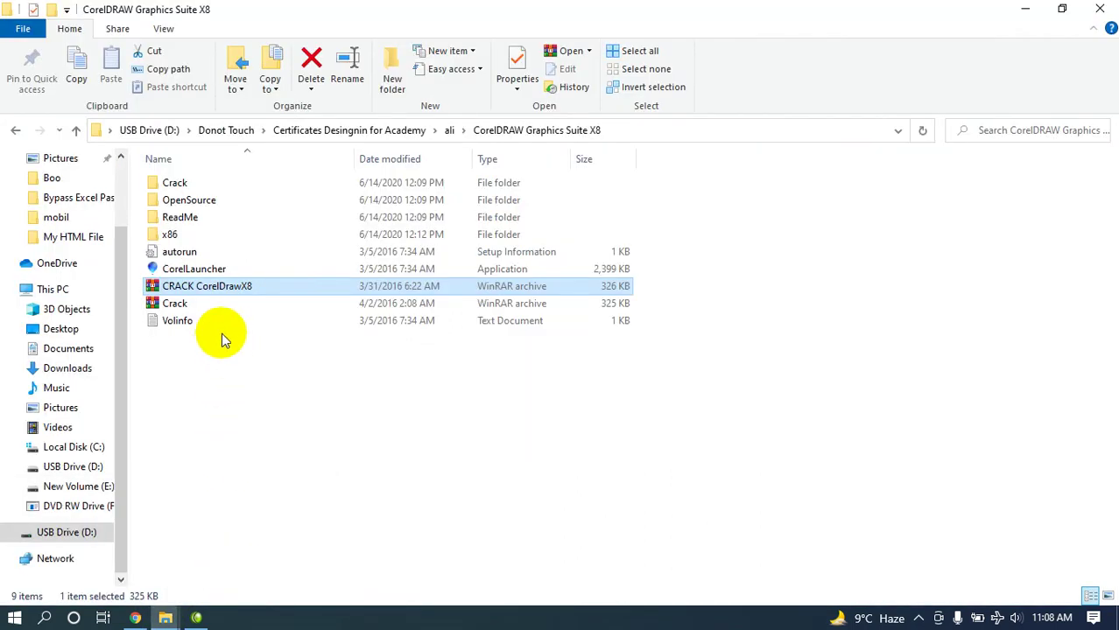
# - Try to run Keygen.exe from the Crack folder inside the Crack.rar archive, and close the archive
pyautogui.click(221, 302)
pyautogui.doubleClick(222, 300)
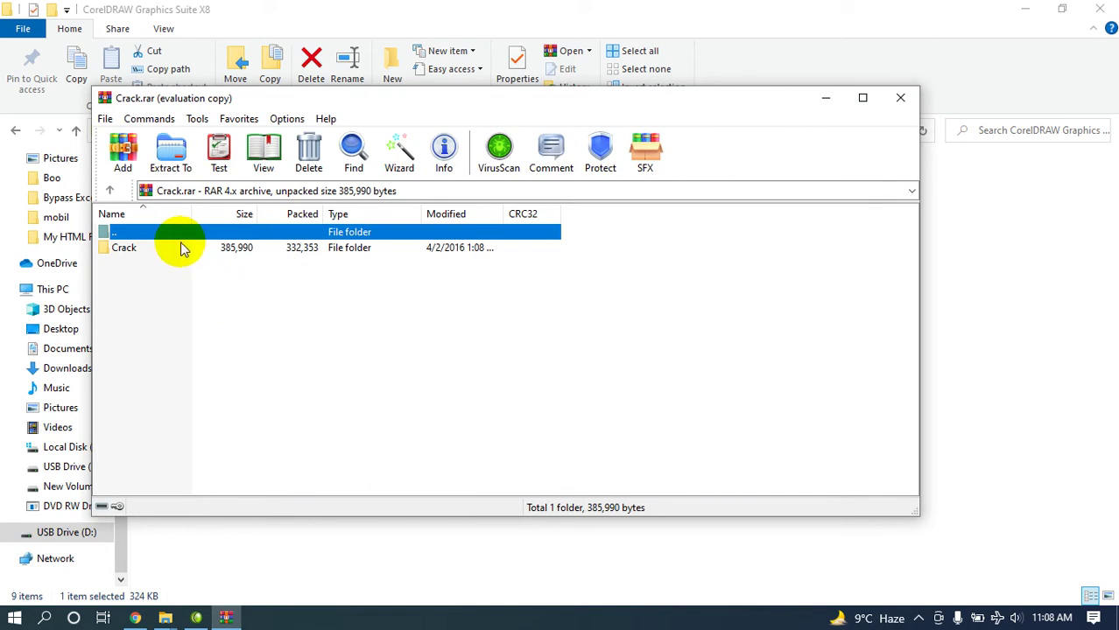
pyautogui.doubleClick(180, 248)
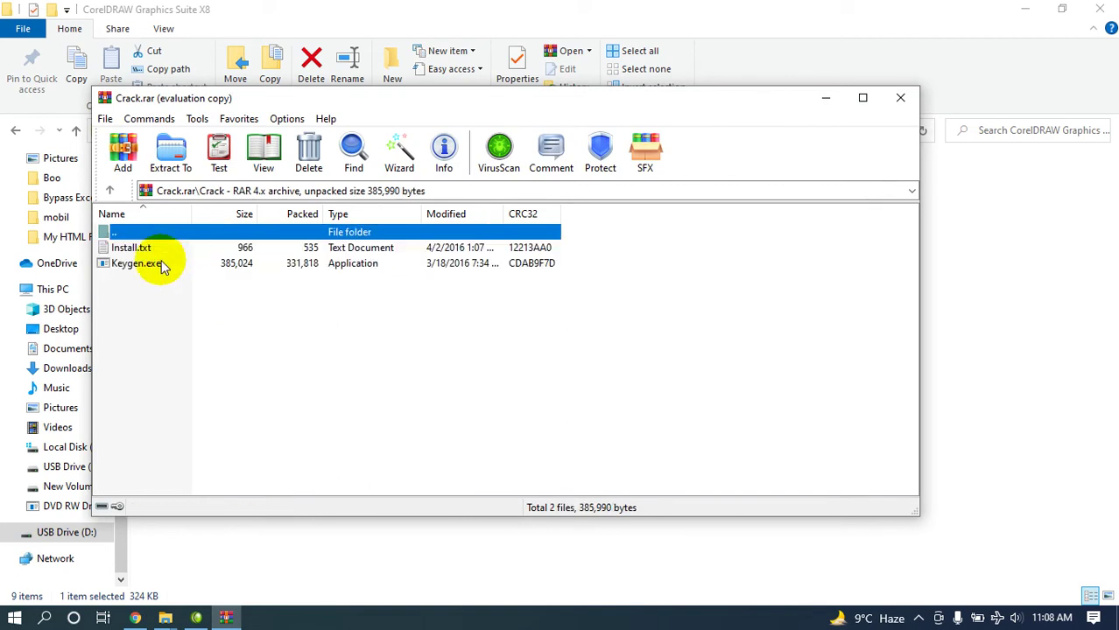
pyautogui.click(161, 266)
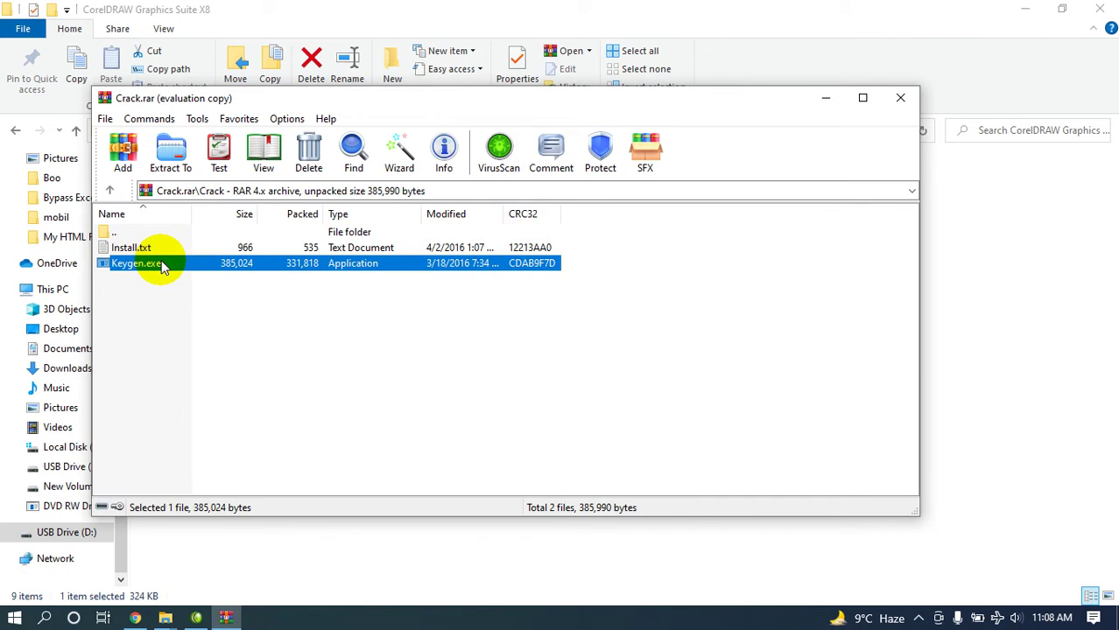
pyautogui.doubleClick(161, 264)
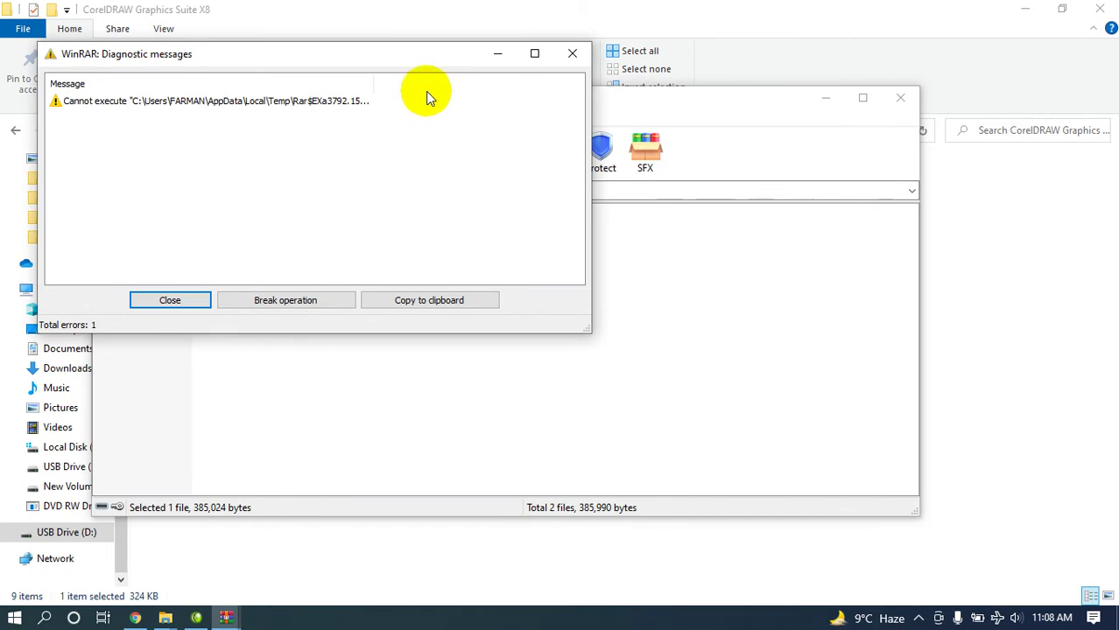
pyautogui.click(573, 53)
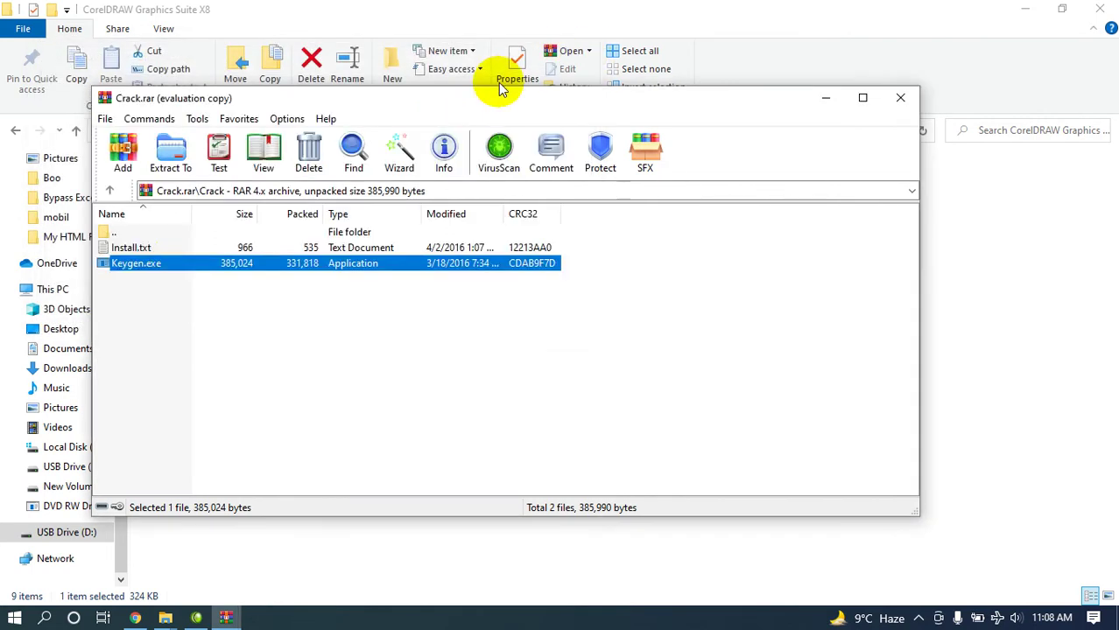
pyautogui.doubleClick(164, 270)
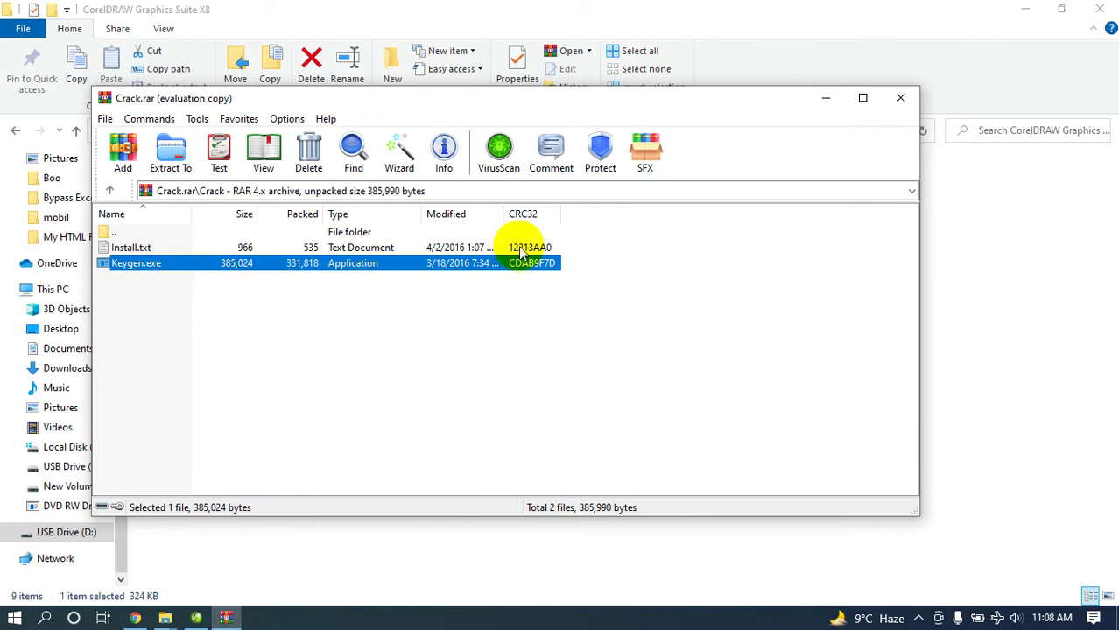
pyautogui.click(902, 96)
pyautogui.click(169, 300)
# - Open the CRACK CorelDrawX8 archive and enter its [BAGAS31] Crack CorelDrawX8 folder
pyautogui.click(208, 288)
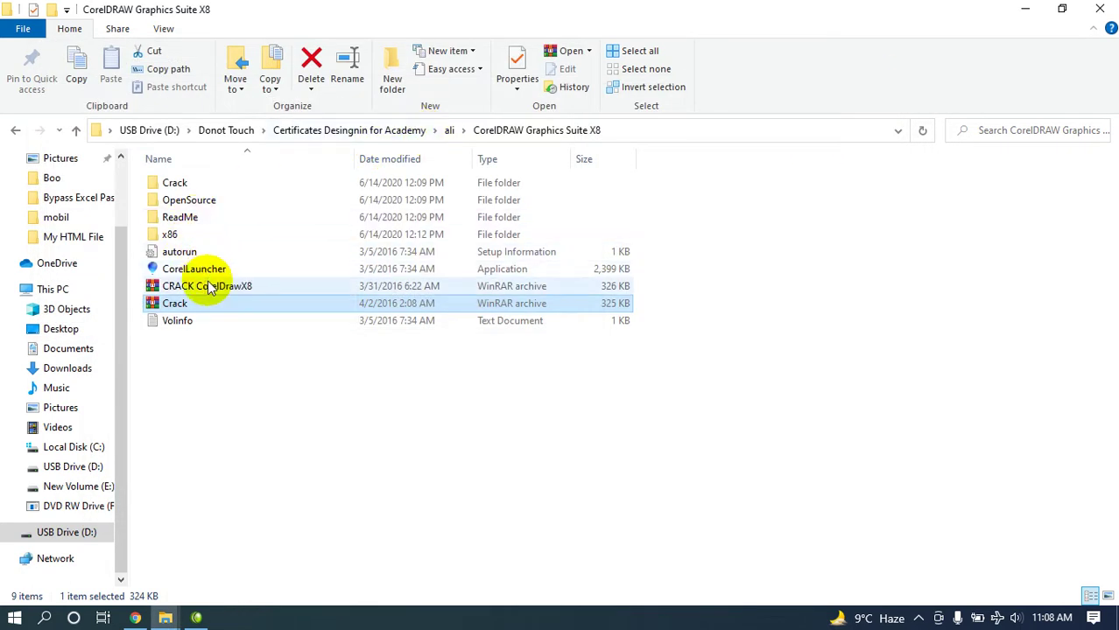
pyautogui.doubleClick(208, 289)
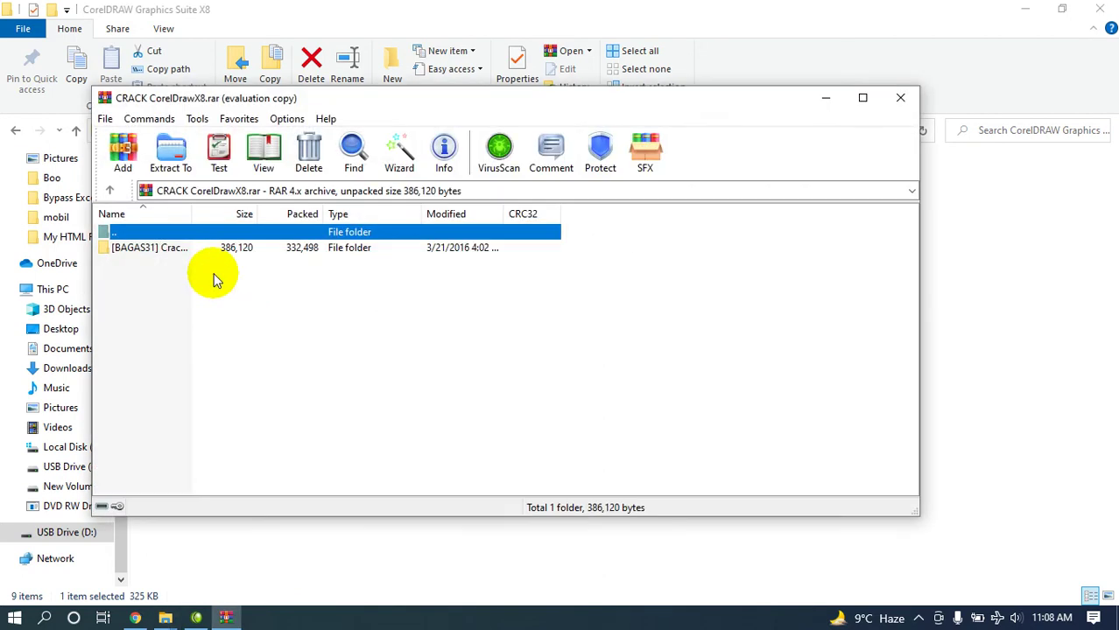
pyautogui.click(190, 257)
pyautogui.doubleClick(190, 254)
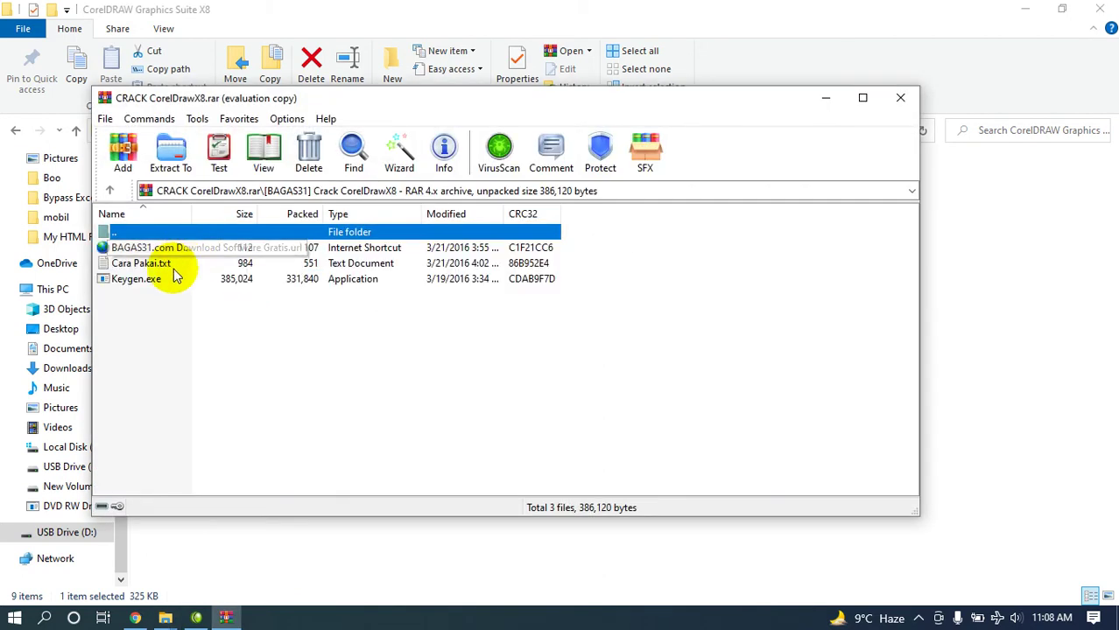
# - Try to run Keygen.exe from the CRACK CorelDrawX8 archive and dismiss the diagnostic messages
pyautogui.click(166, 281)
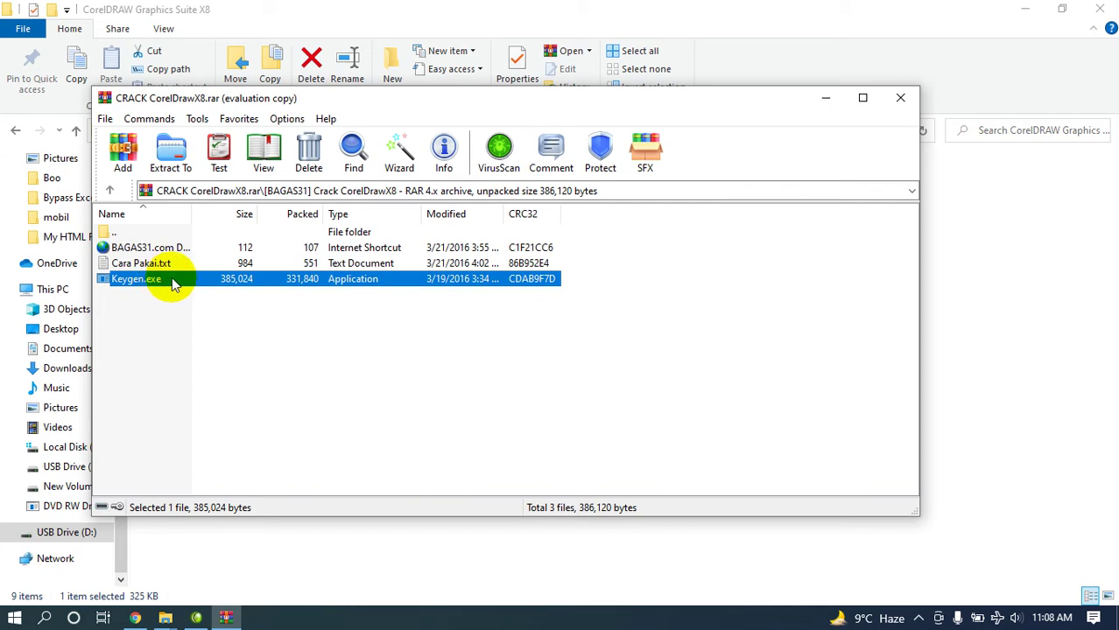
pyautogui.doubleClick(171, 278)
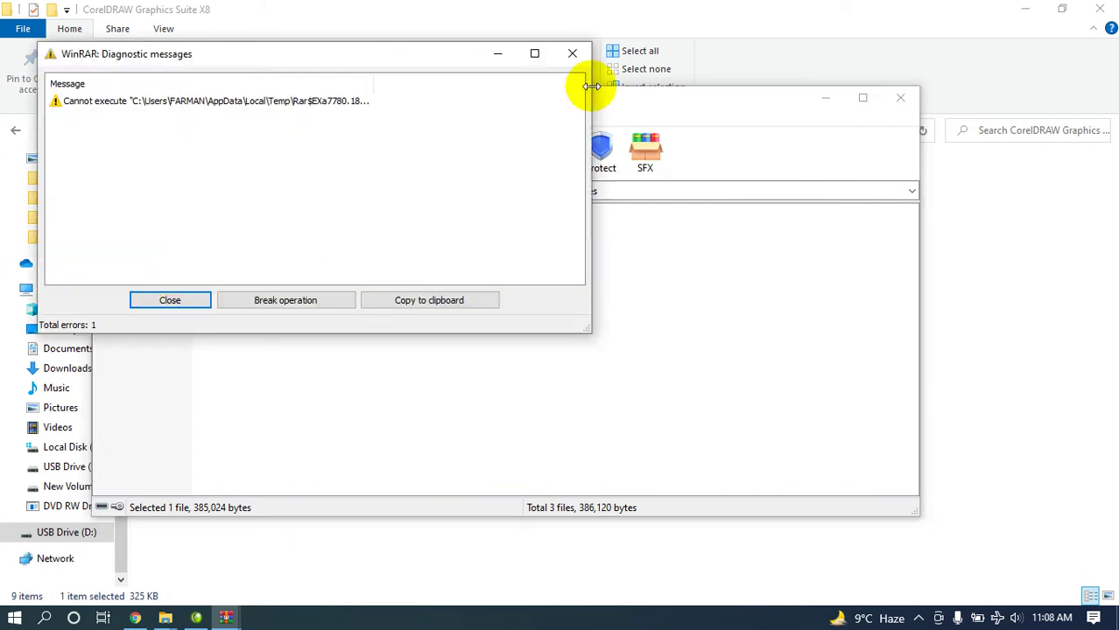
pyautogui.click(572, 54)
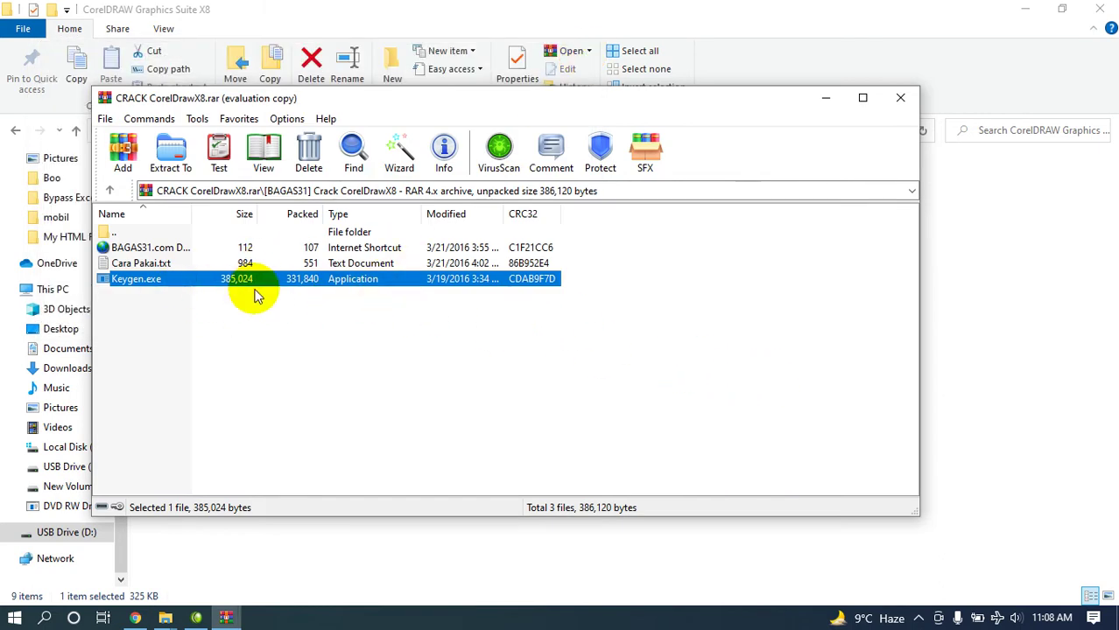
# - Turn off Focus assist and clear all Windows notifications
pyautogui.click(1096, 618)
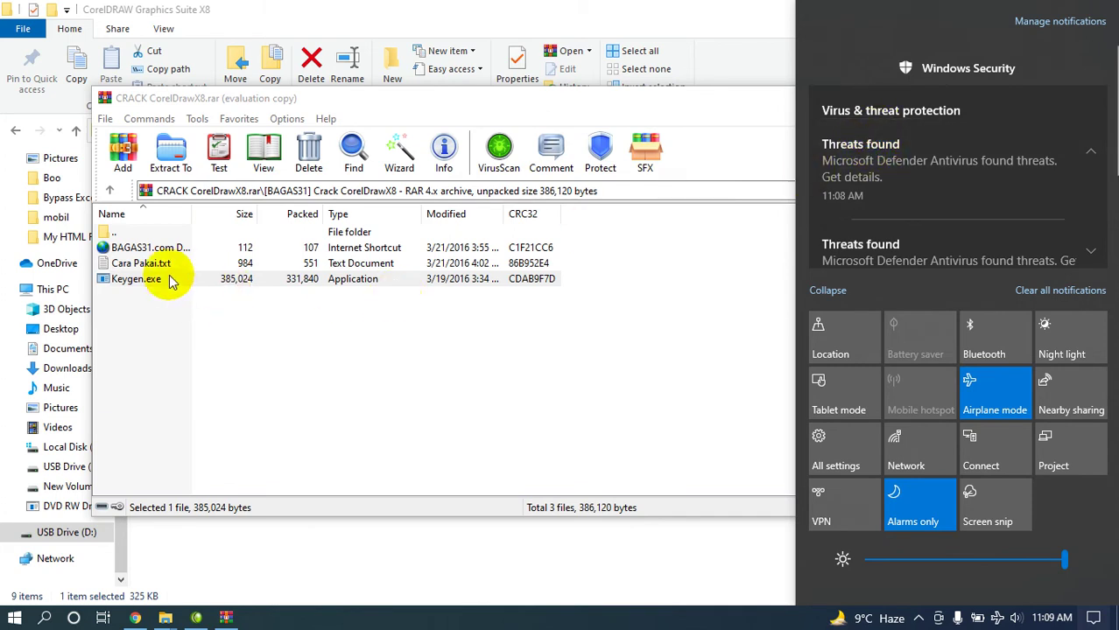
pyautogui.click(920, 136)
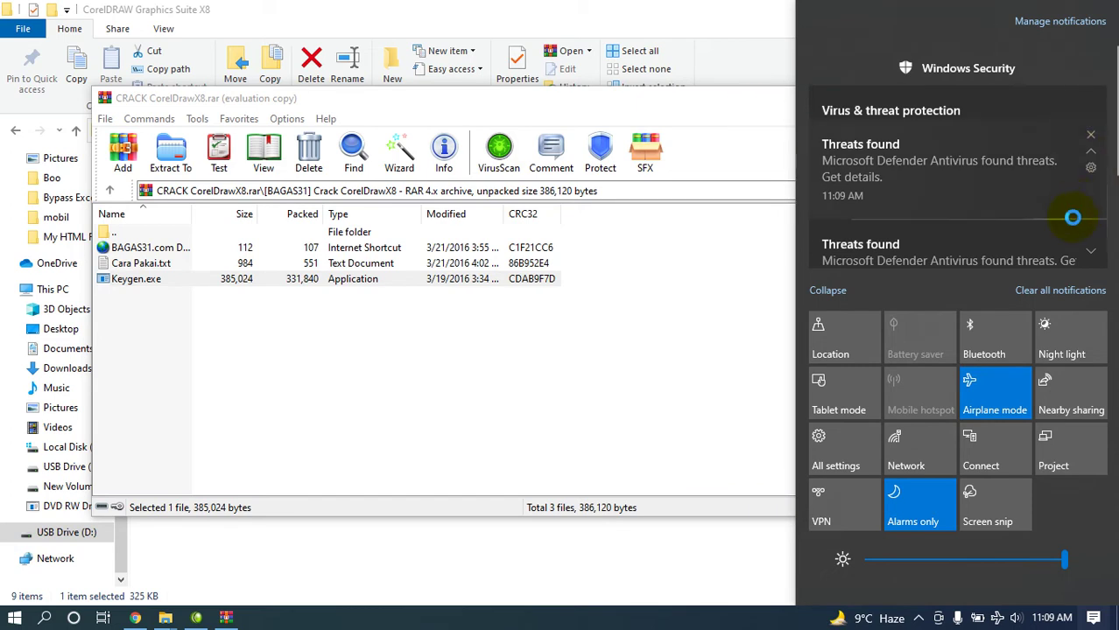
pyautogui.click(923, 500)
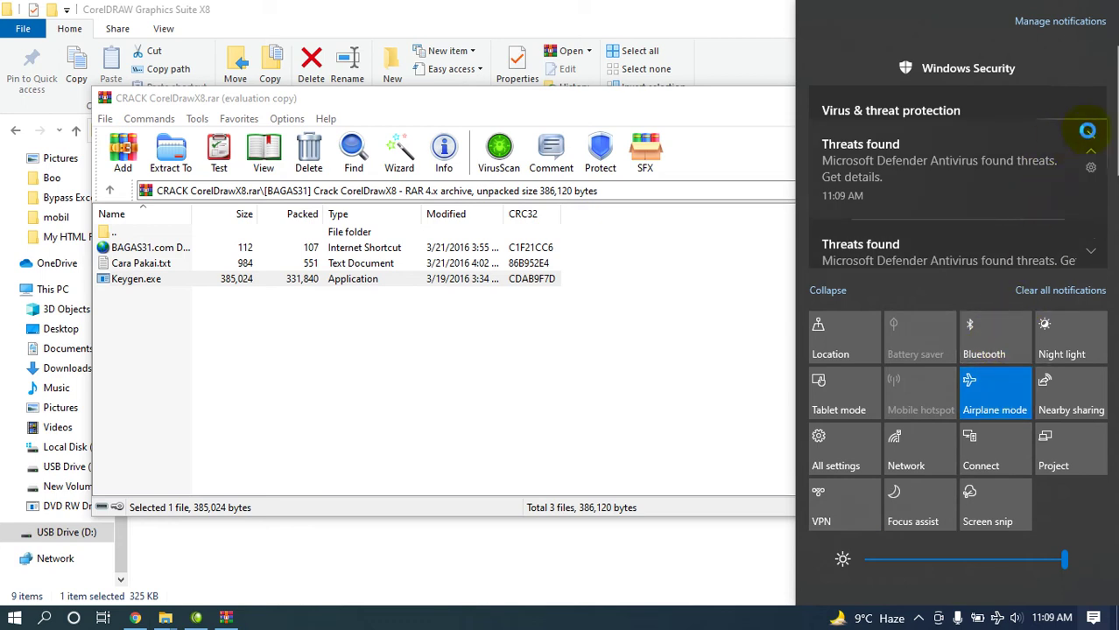
pyautogui.click(1051, 288)
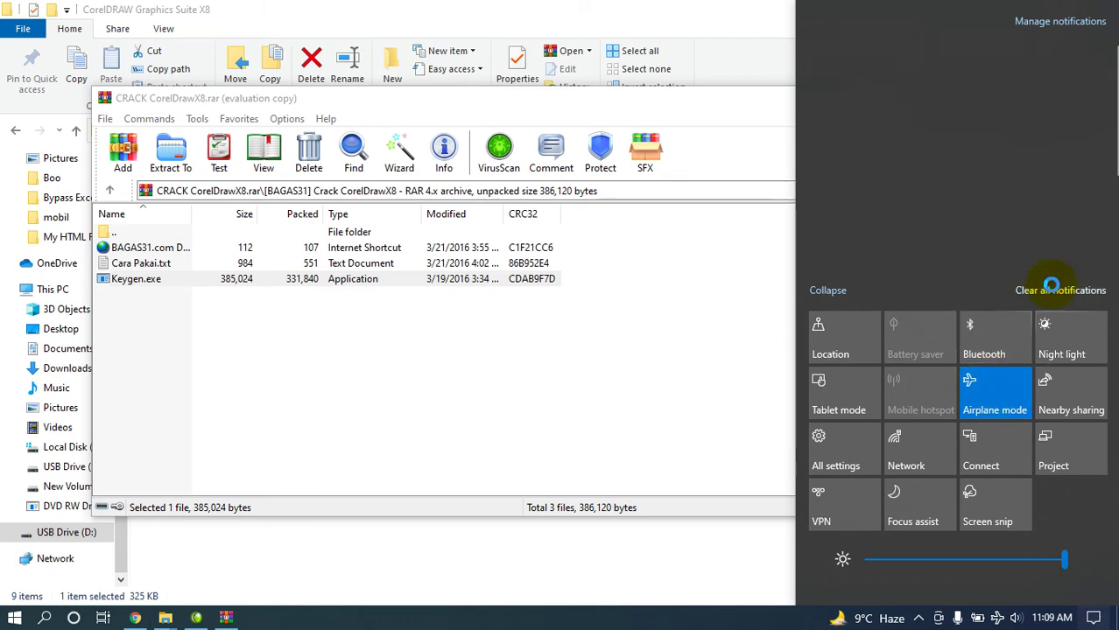
pyautogui.click(687, 345)
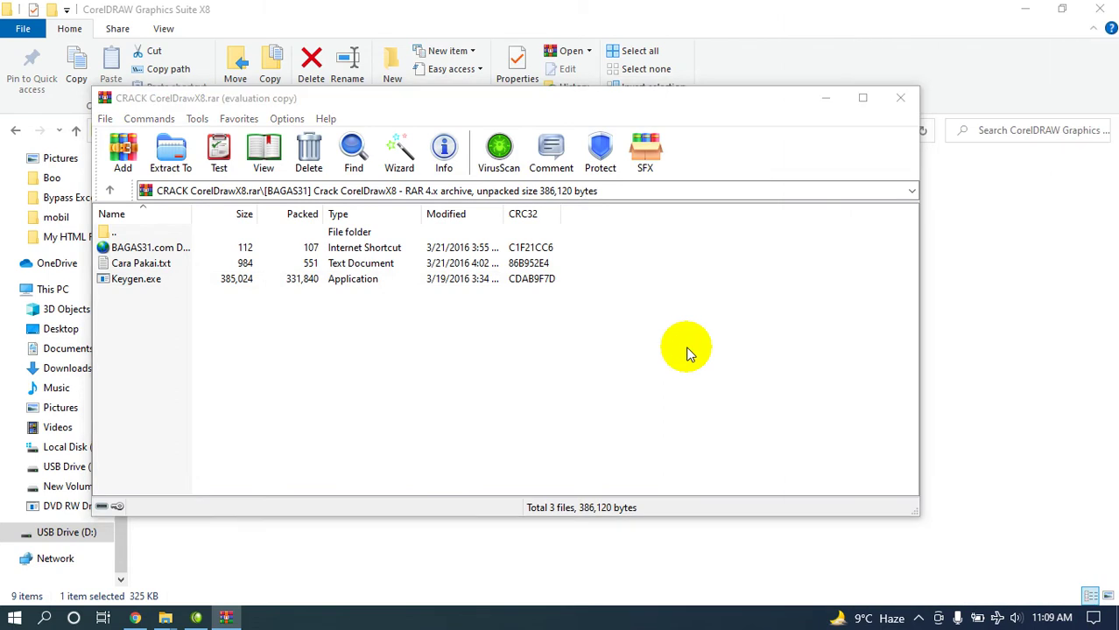
# - Search Windows for "up", open the update settings and go to Virus & threat protection under Windows Security
pyautogui.press('super')
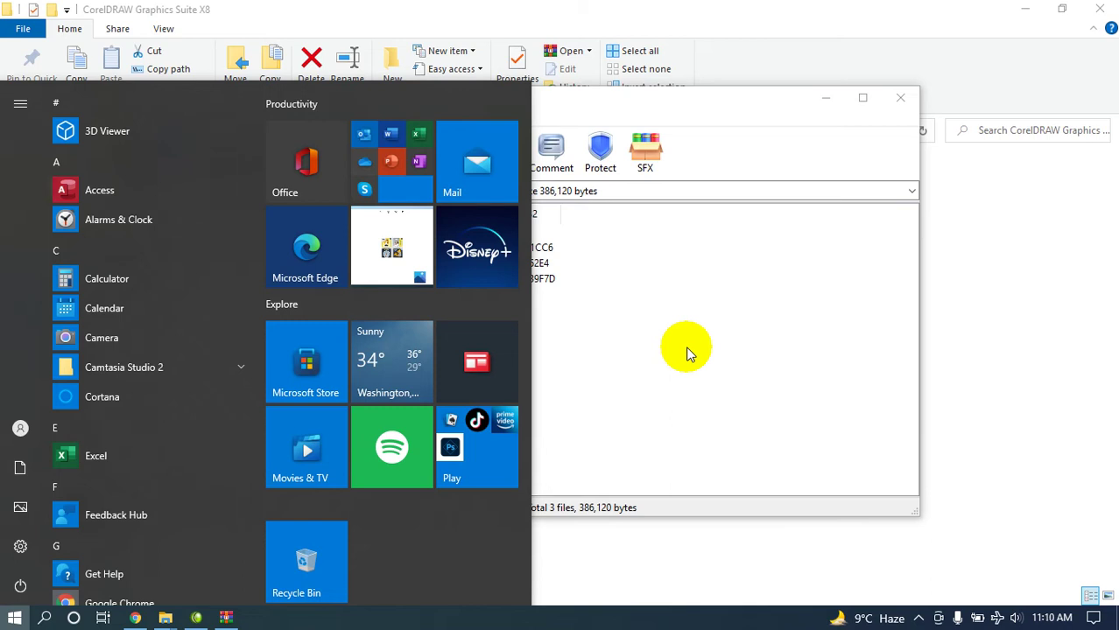
pyautogui.write('up')
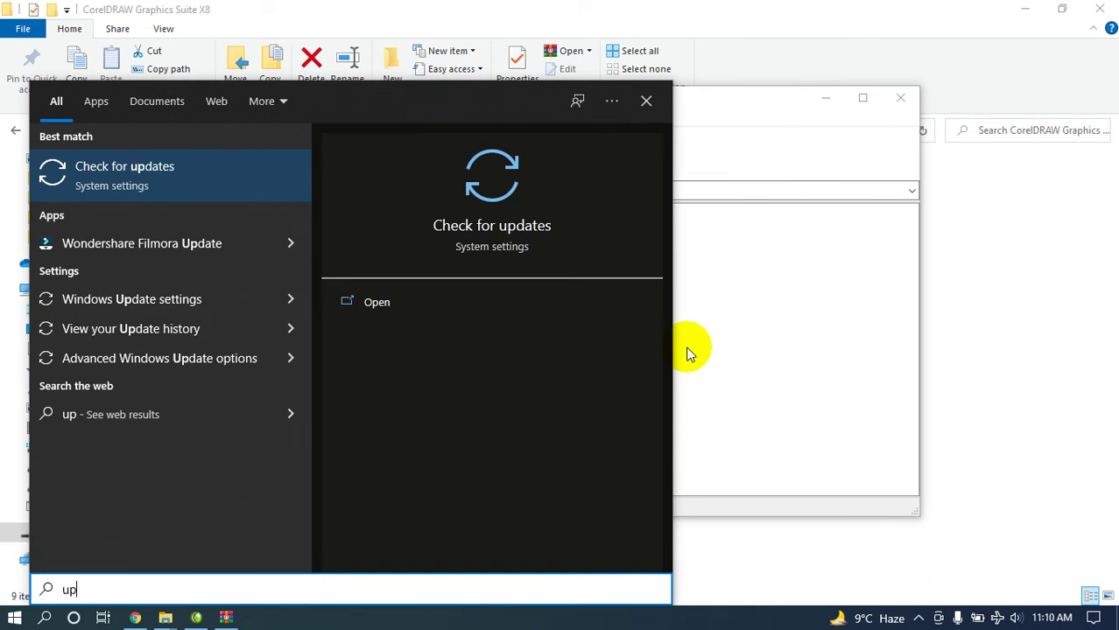
pyautogui.click(195, 185)
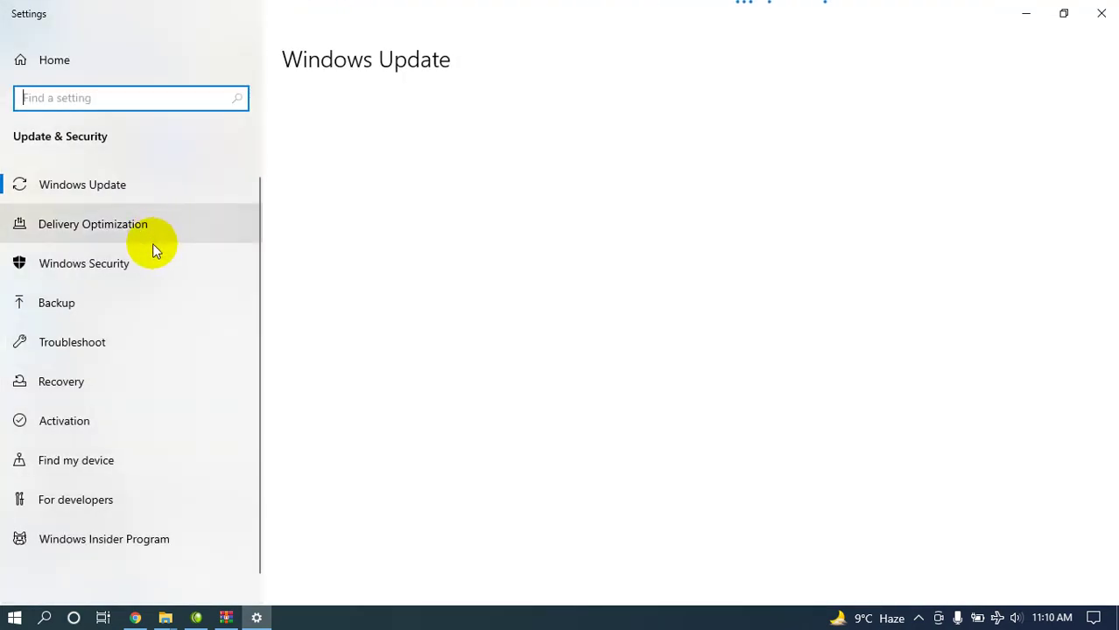
pyautogui.click(153, 258)
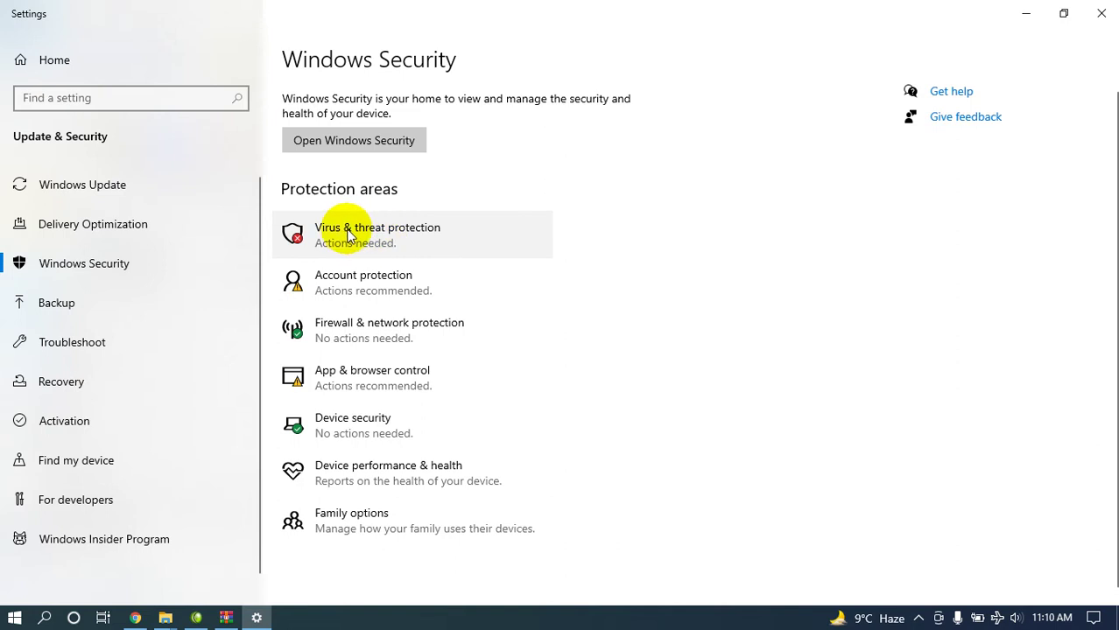
pyautogui.click(422, 232)
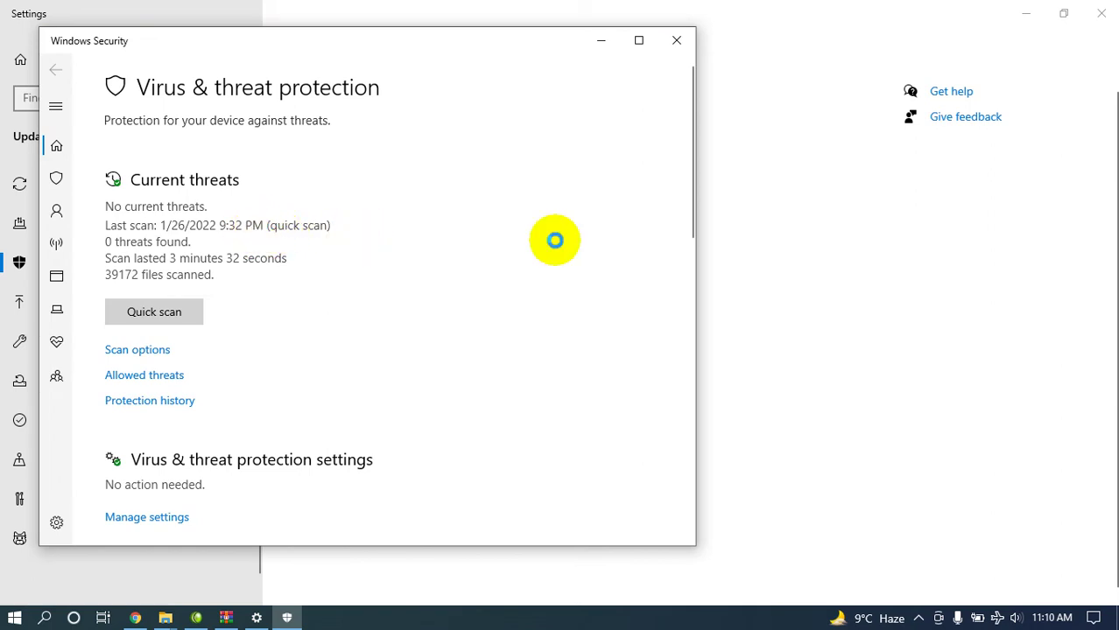
# - Turn off Real-time protection and Cloud-delivered protection in the Virus & threat protection settings
pyautogui.moveTo(691, 159); pyautogui.dragTo(691, 212)
pyautogui.click(166, 363)
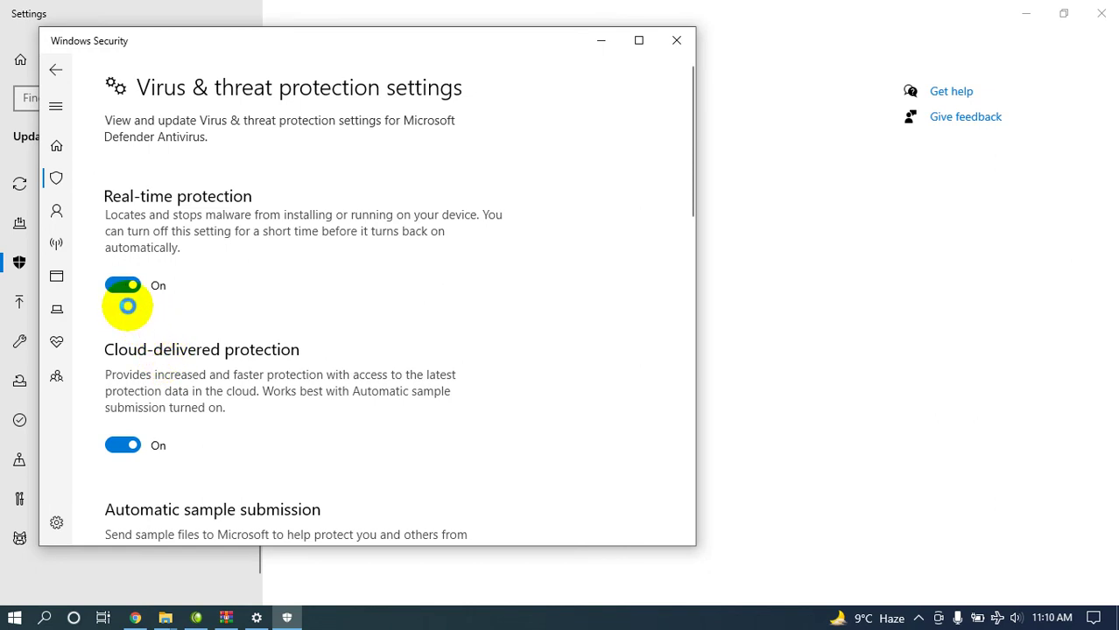
pyautogui.click(122, 289)
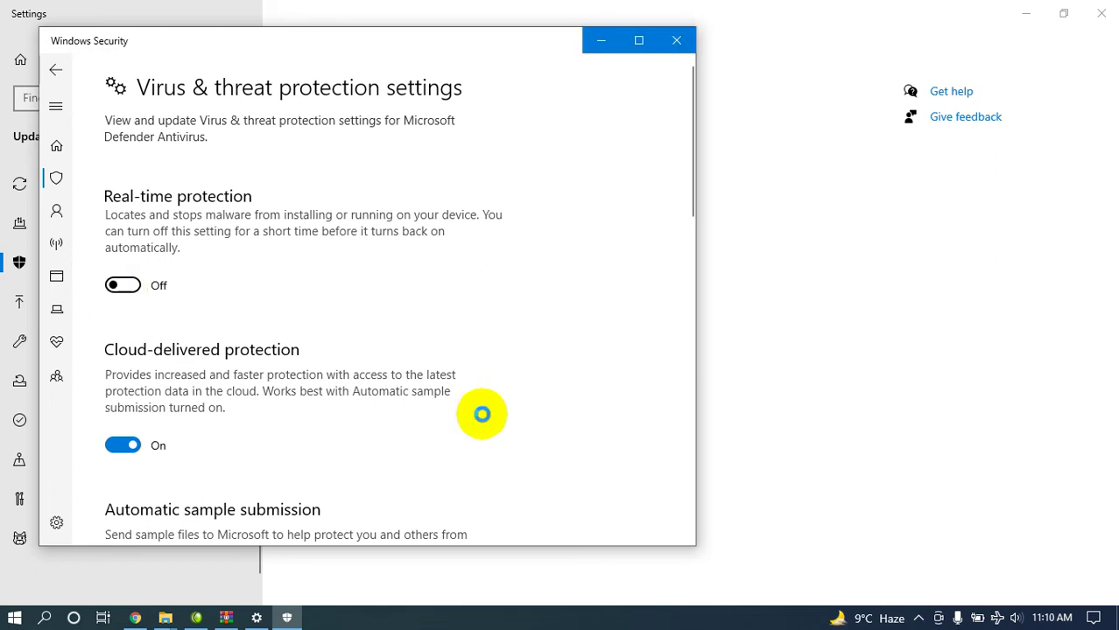
pyautogui.moveTo(690, 167); pyautogui.dragTo(692, 243)
pyautogui.click(124, 205)
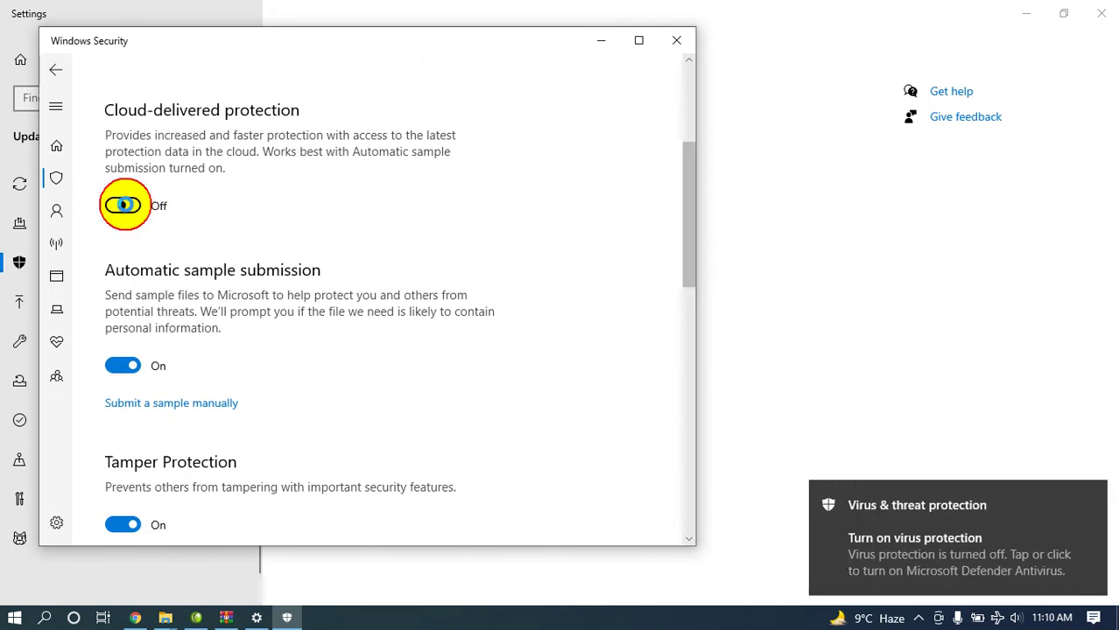
# - Turn off Automatic sample submission and Tamper Protection in the Virus & threat protection settings
pyautogui.moveTo(691, 190); pyautogui.dragTo(690, 255)
pyautogui.click(123, 167)
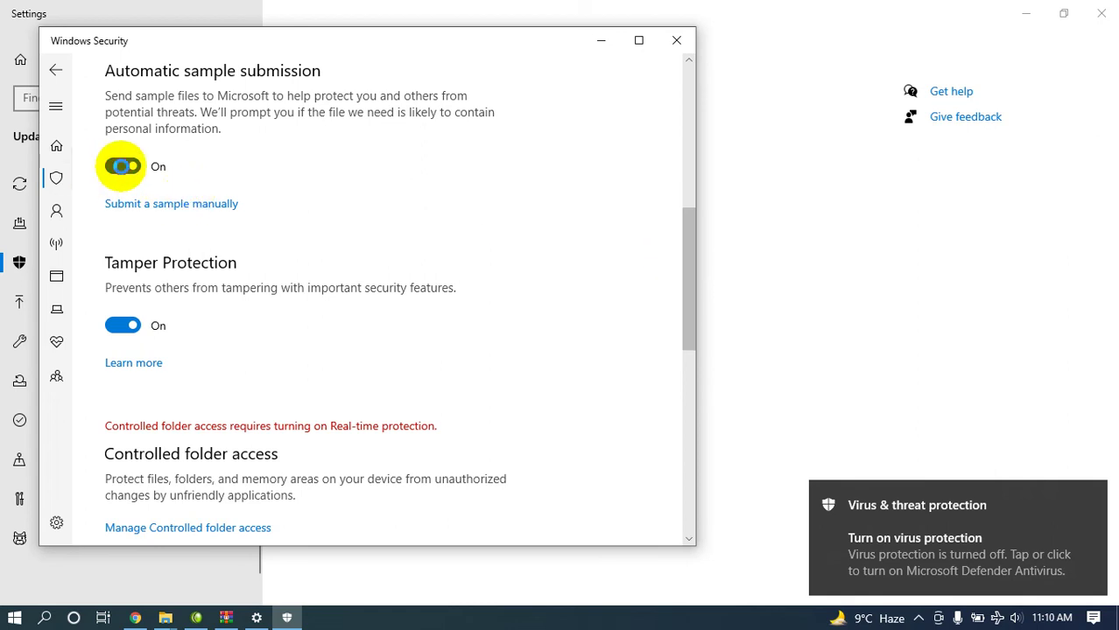
pyautogui.moveTo(694, 233); pyautogui.dragTo(695, 255)
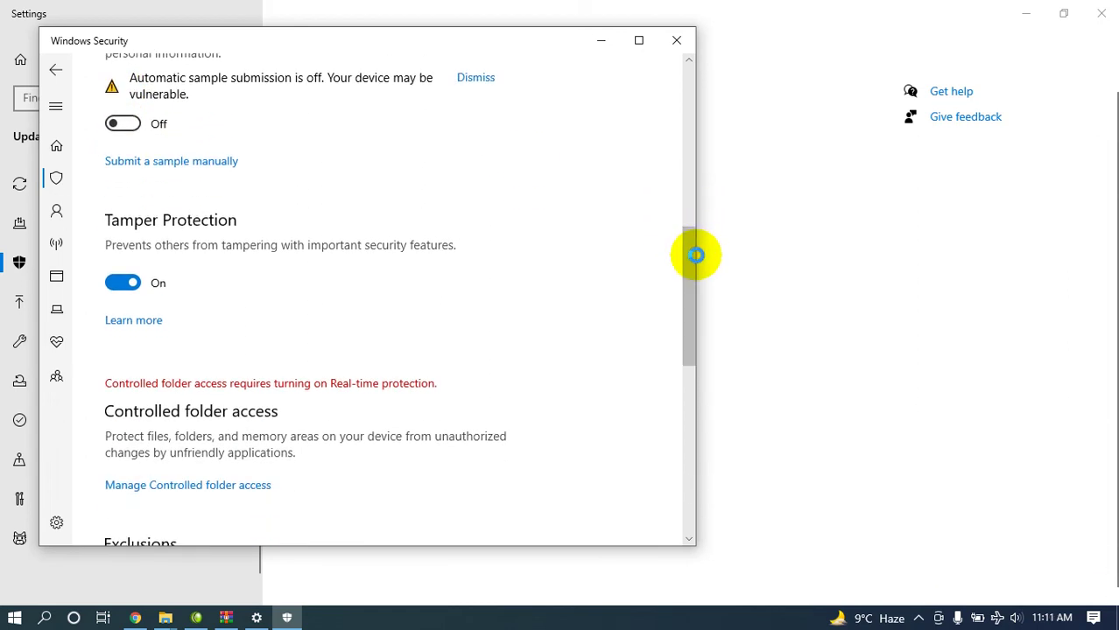
pyautogui.click(122, 283)
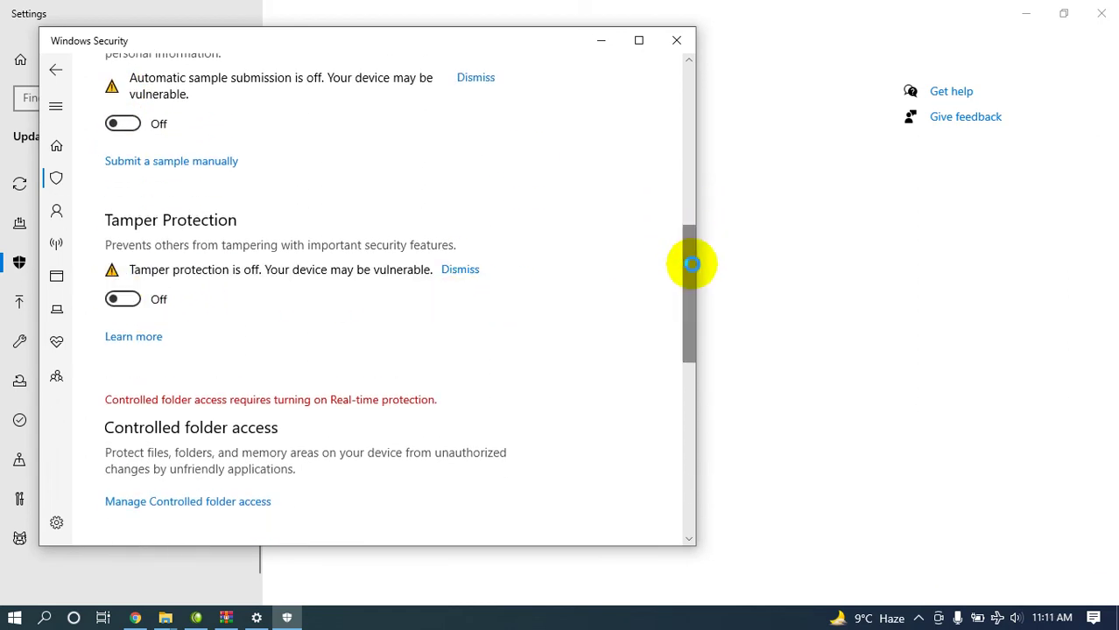
pyautogui.moveTo(689, 280); pyautogui.dragTo(664, 155)
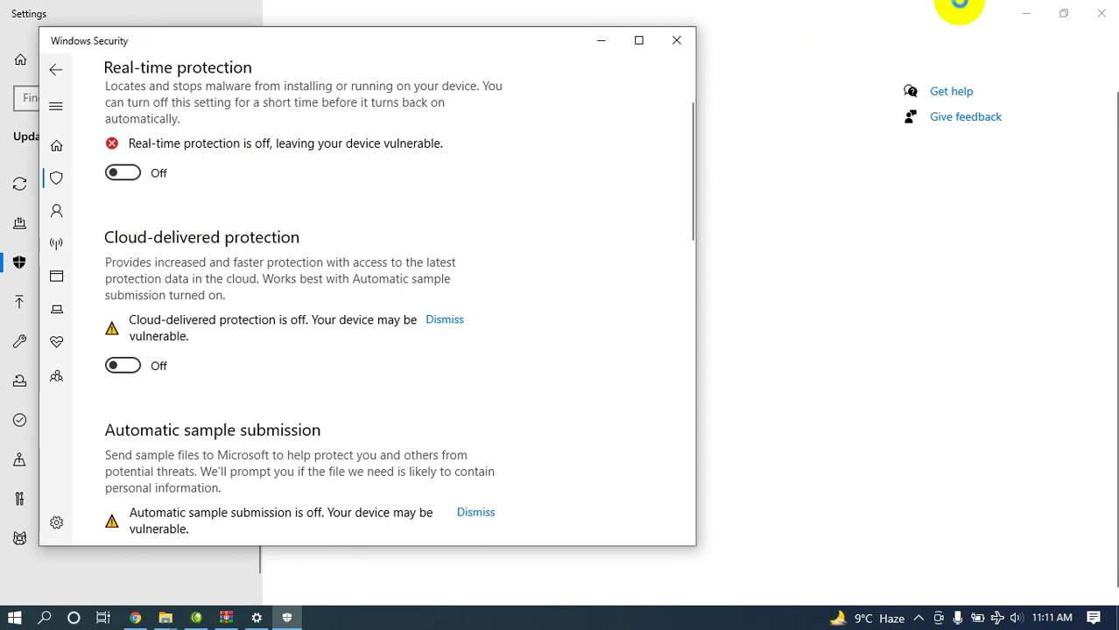
# - Close the Settings window and run Keygen.exe from the CRACK CorelDrawX8 archive
pyautogui.click(933, 7)
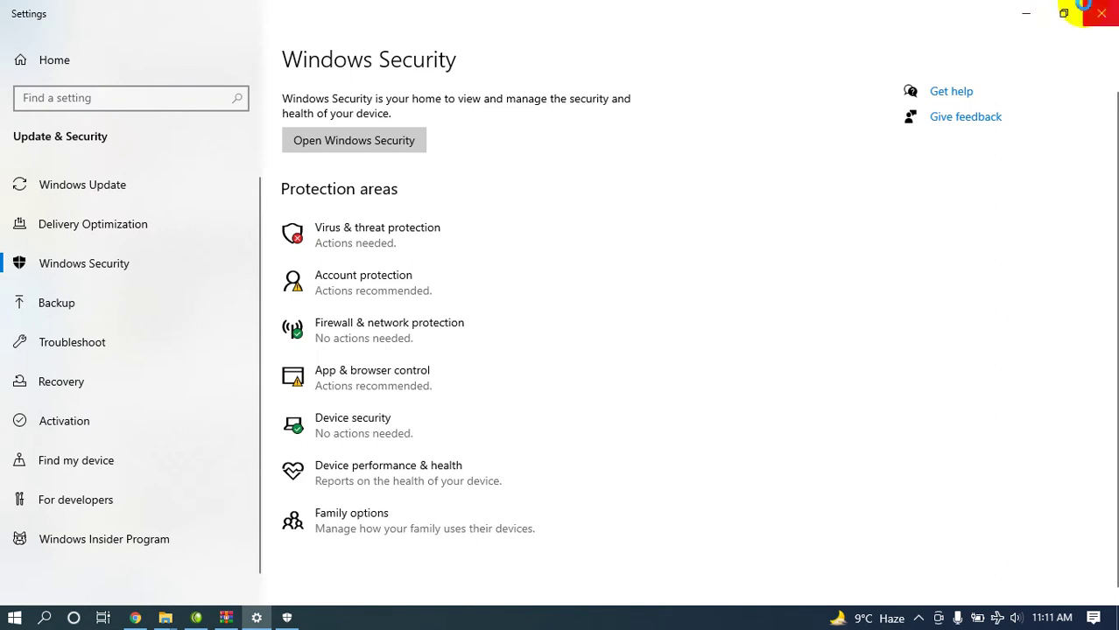
pyautogui.click(1101, 13)
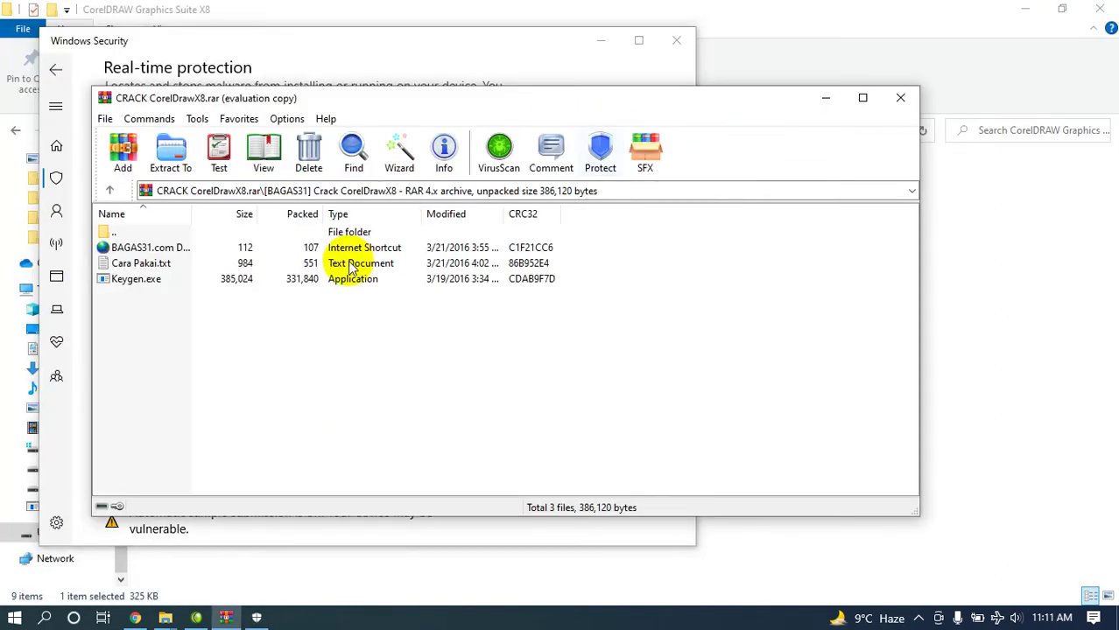
pyautogui.doubleClick(208, 281)
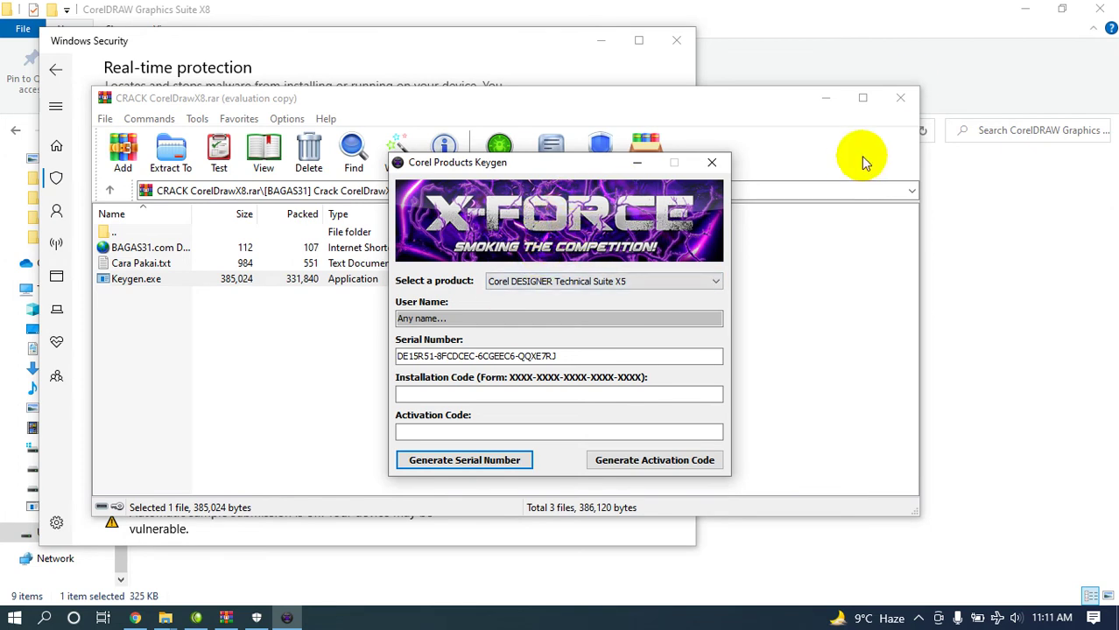
# - Dismiss the warning about closing the archive and run the Setup application from the x64 folder of the CDGS X8 disc
pyautogui.click(901, 98)
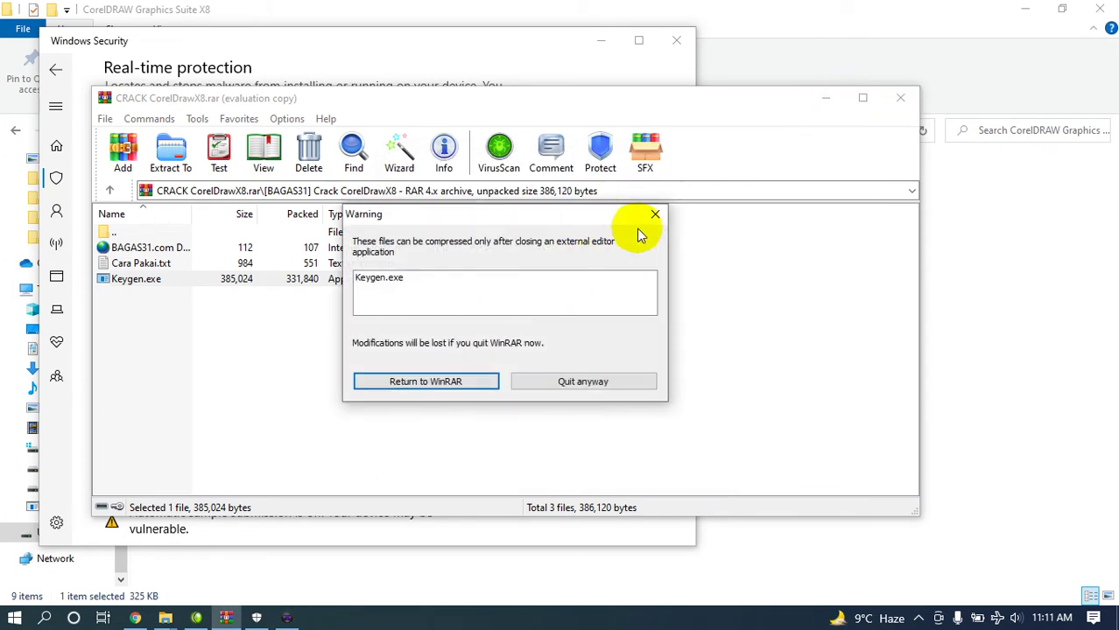
pyautogui.click(648, 219)
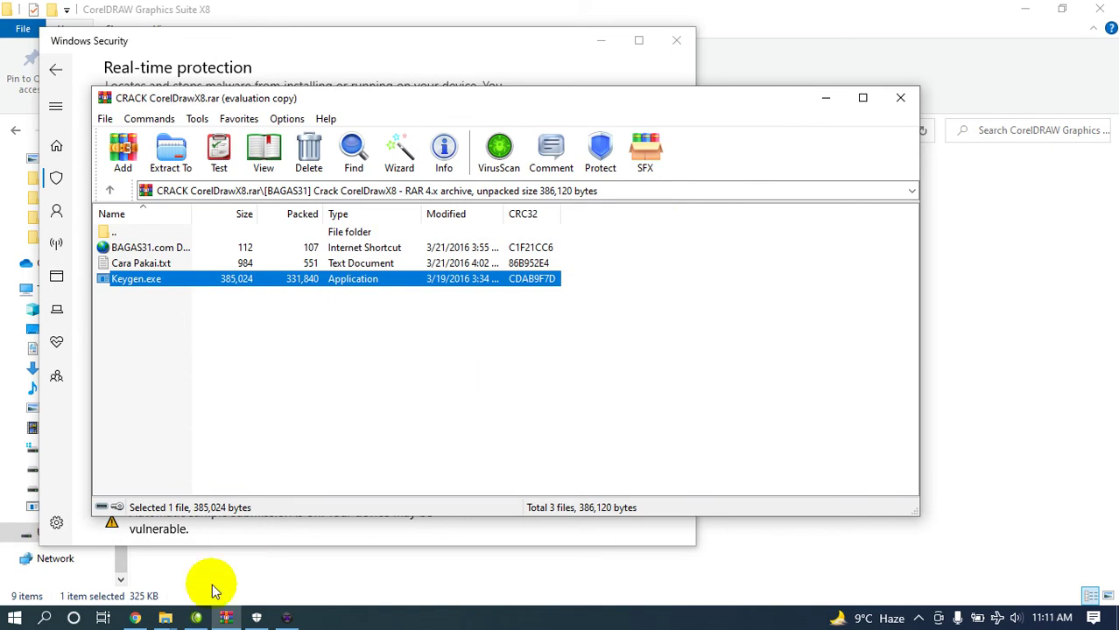
pyautogui.click(165, 618)
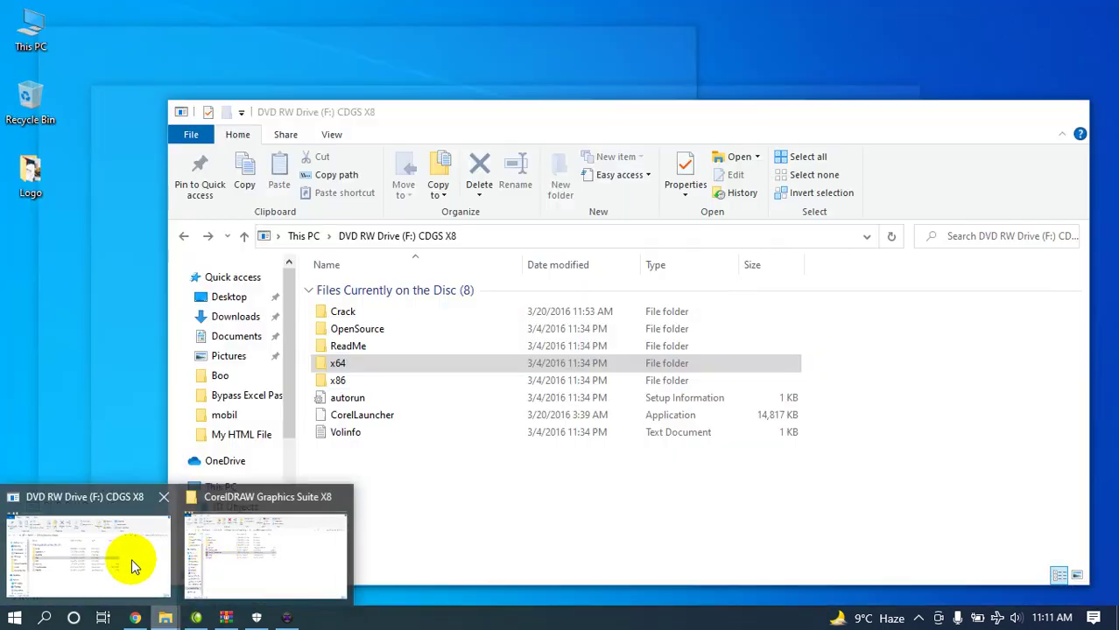
pyautogui.click(131, 559)
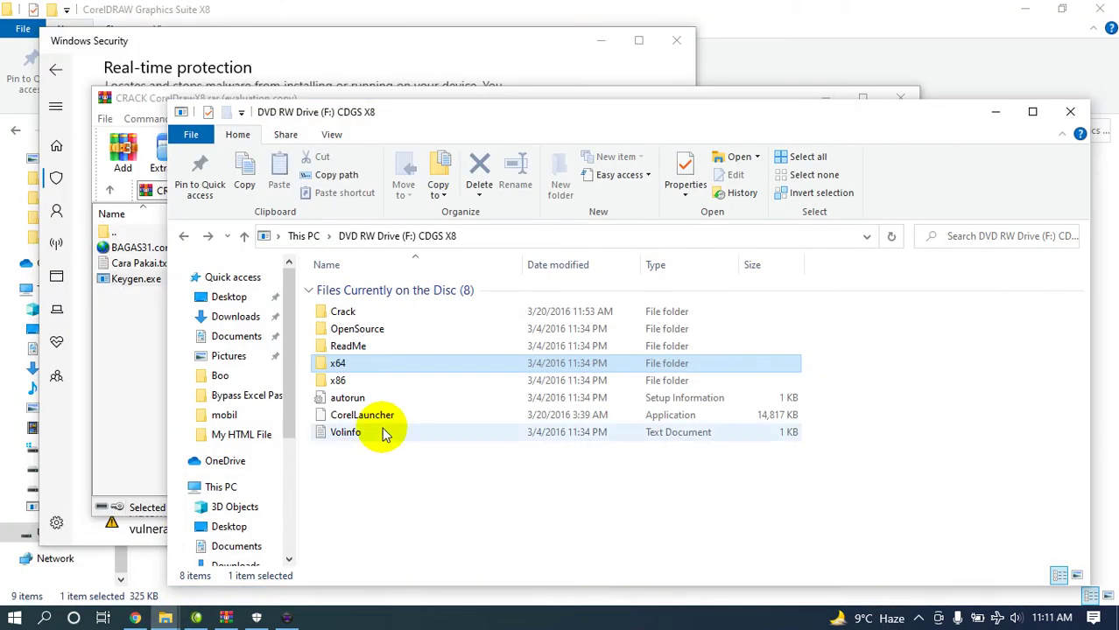
pyautogui.doubleClick(349, 364)
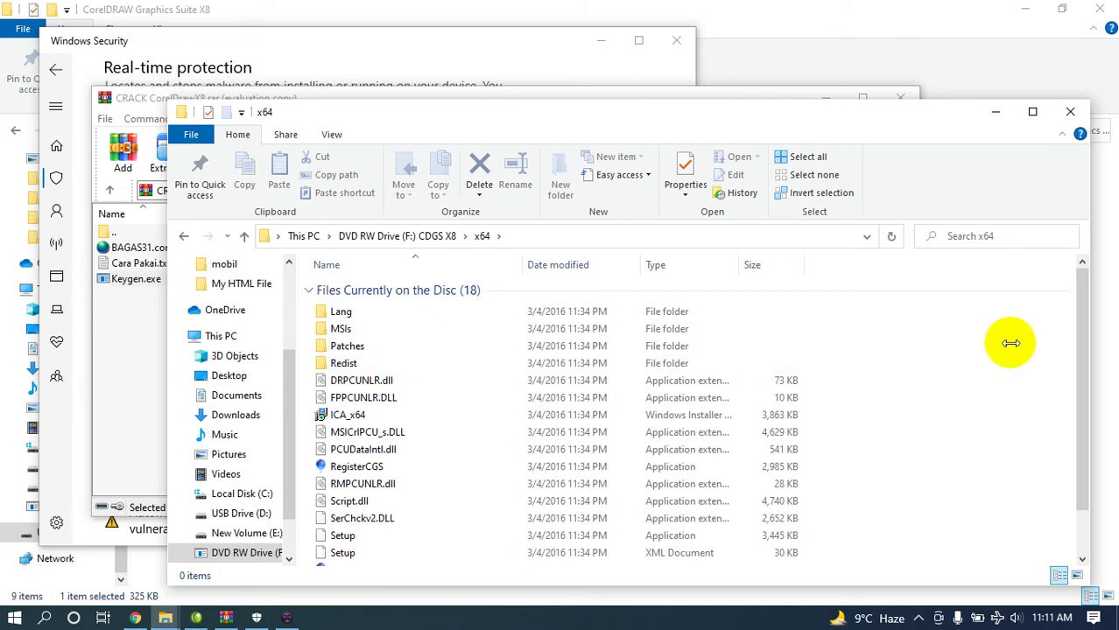
pyautogui.moveTo(1073, 318); pyautogui.dragTo(1084, 359)
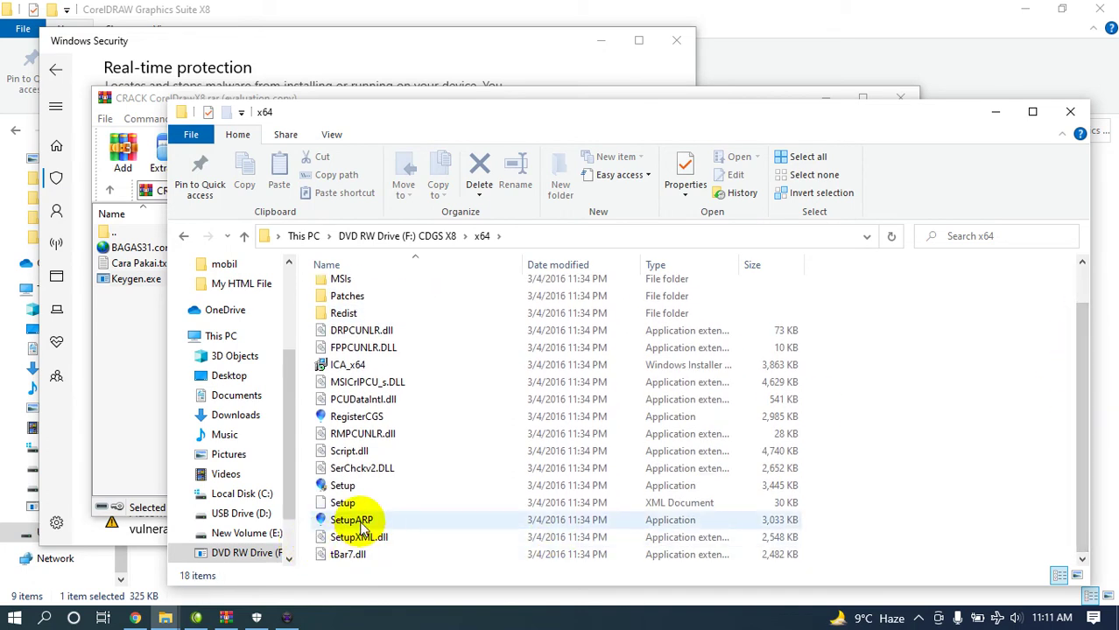
pyautogui.click(344, 489)
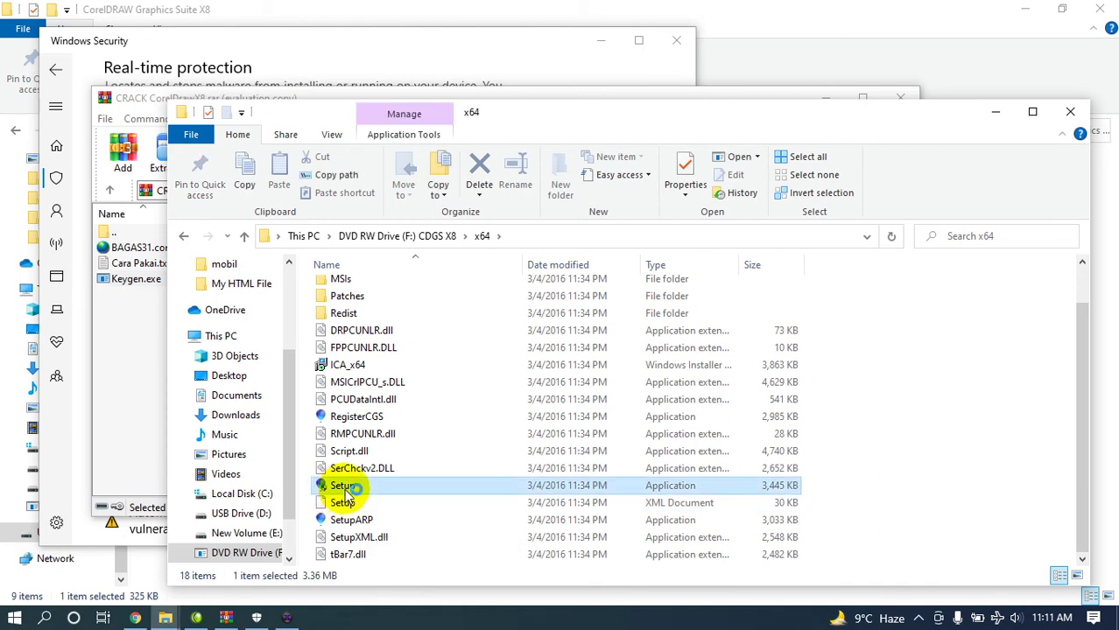
pyautogui.doubleClick(345, 488)
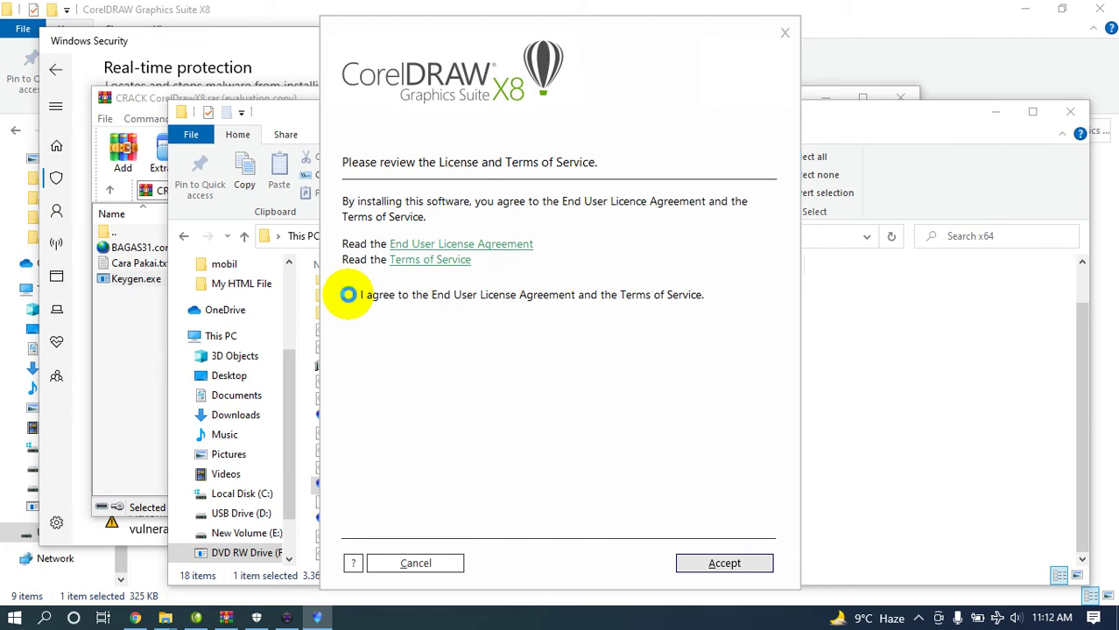
# - Agree to the End User License Agreement and Terms of Service and accept them in the CorelDRAW Graphics Suite X8 installer
pyautogui.click(348, 295)
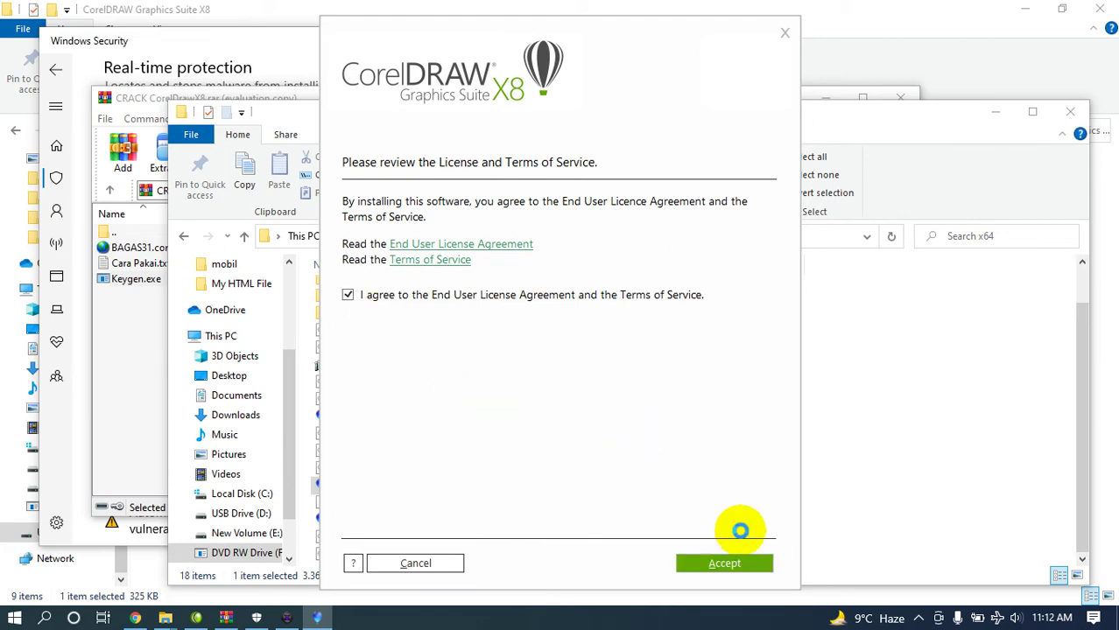
pyautogui.click(736, 566)
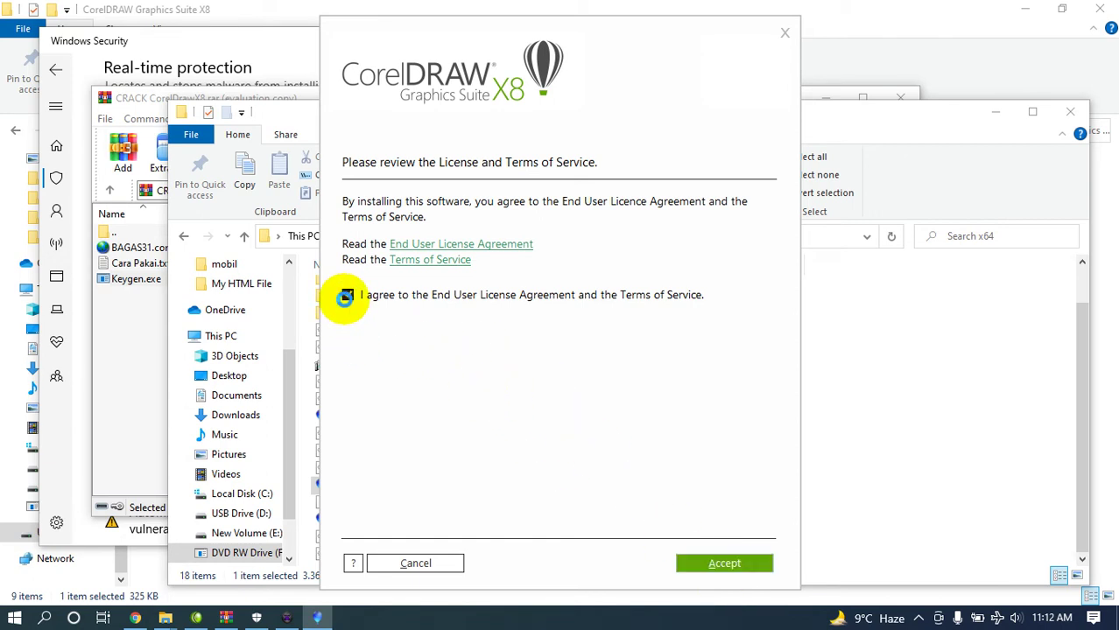
pyautogui.click(346, 296)
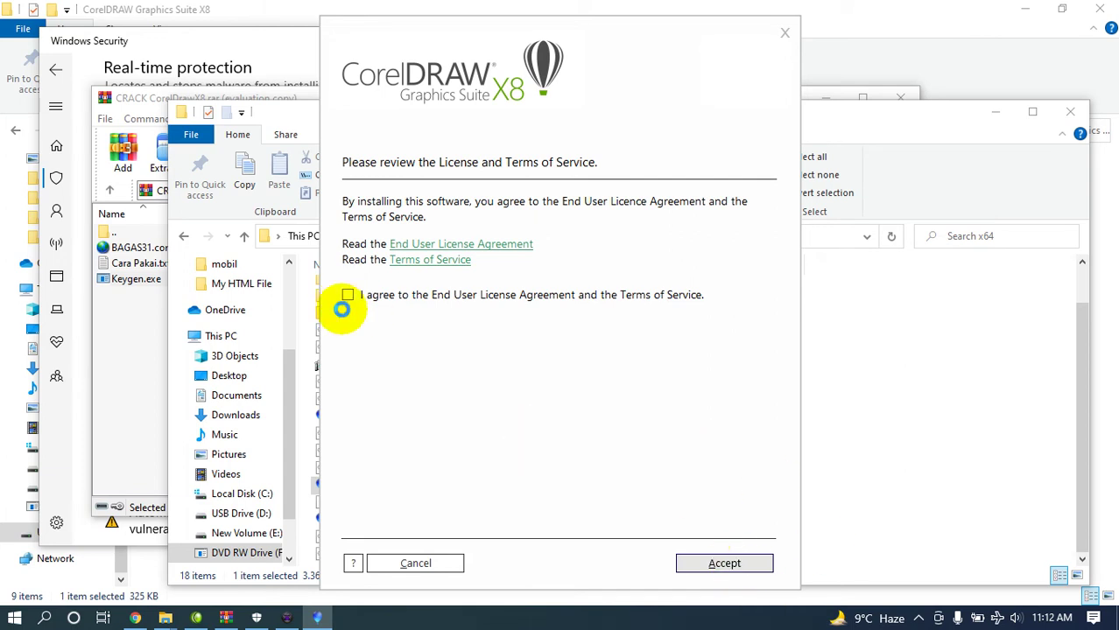
pyautogui.click(345, 296)
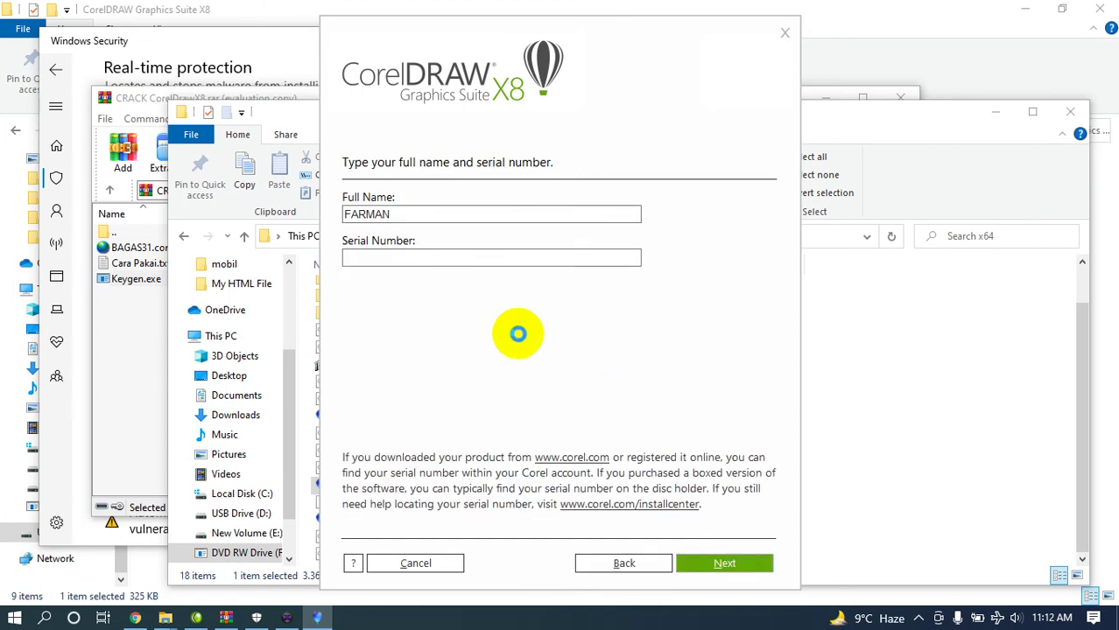
# - Move the x64 folder and CRACK CorelDrawX8 archive windows down and reopen Keygen.exe from the archive
pyautogui.click(464, 263)
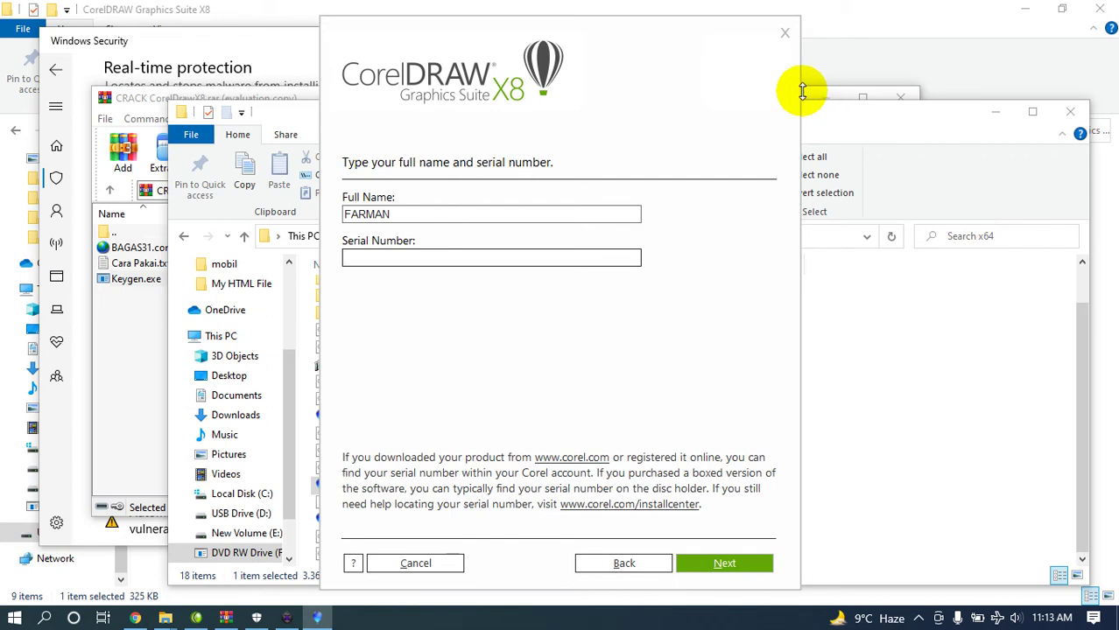
pyautogui.moveTo(870, 115); pyautogui.dragTo(873, 178)
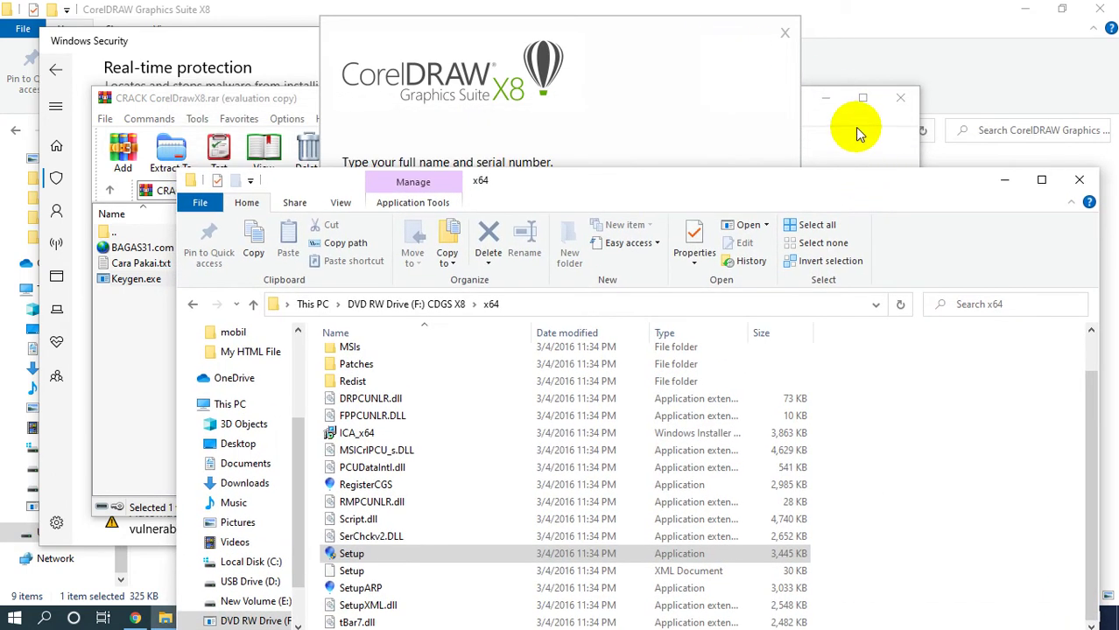
pyautogui.click(857, 131)
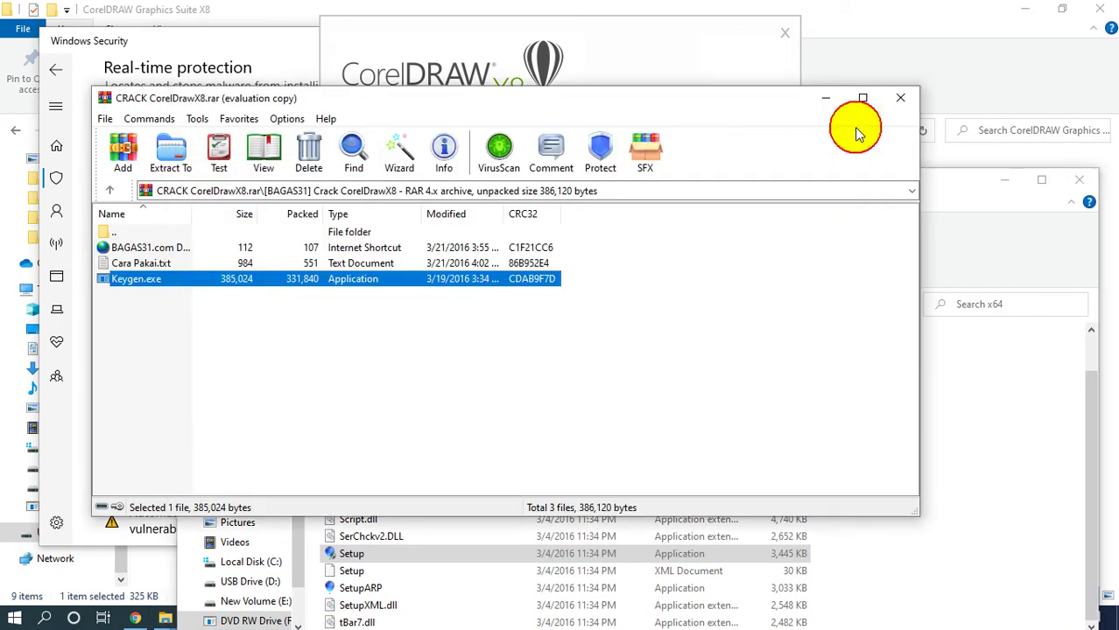
pyautogui.doubleClick(377, 282)
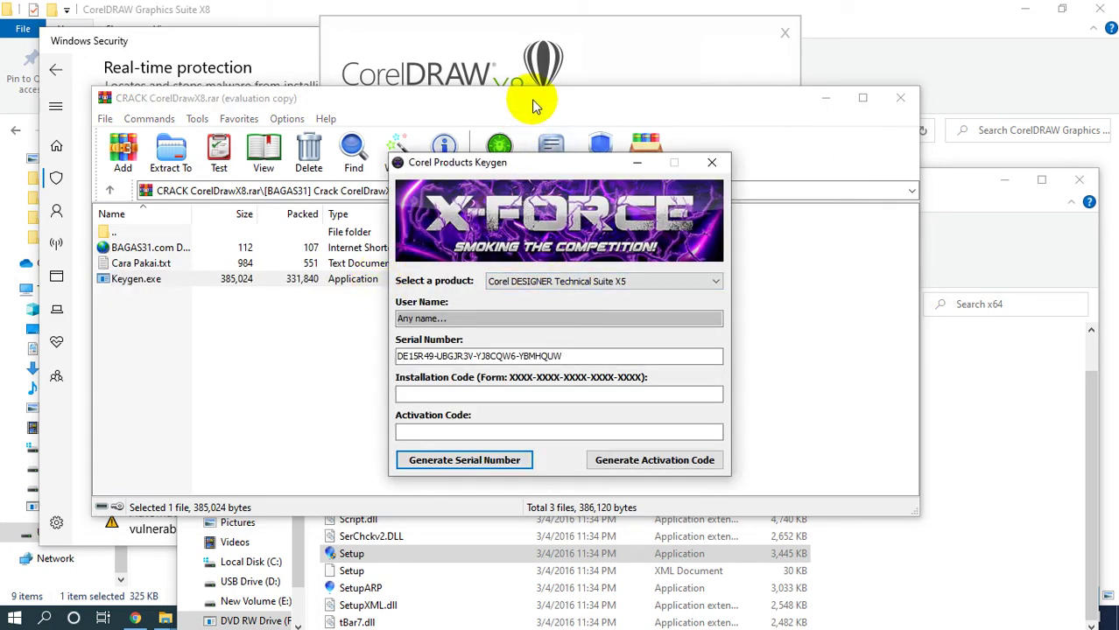
pyautogui.moveTo(513, 87); pyautogui.dragTo(520, 140)
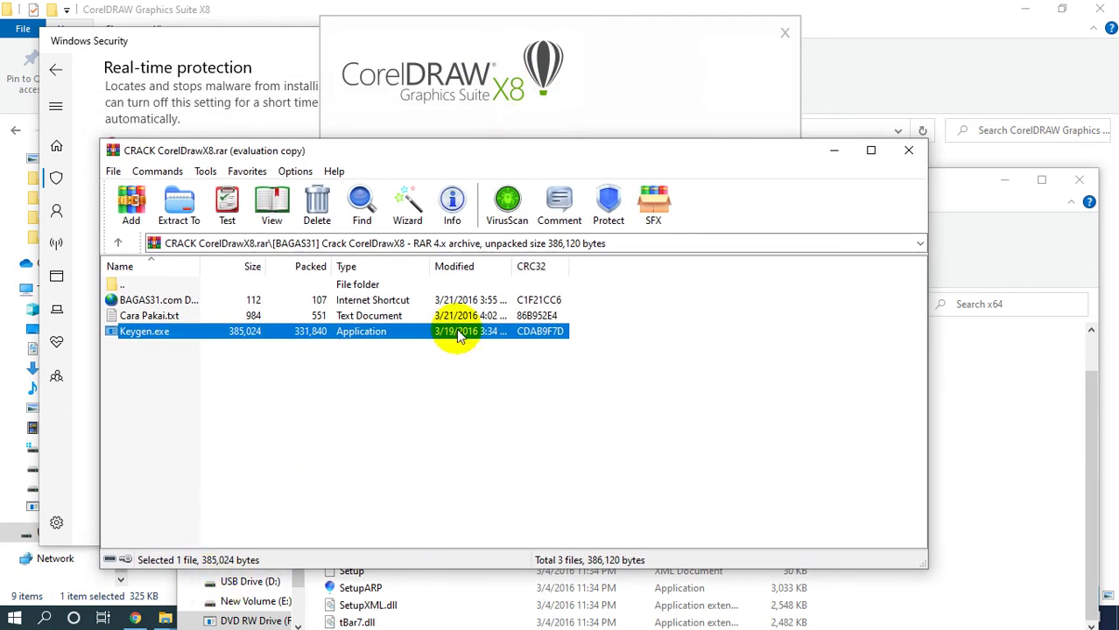
pyautogui.doubleClick(406, 343)
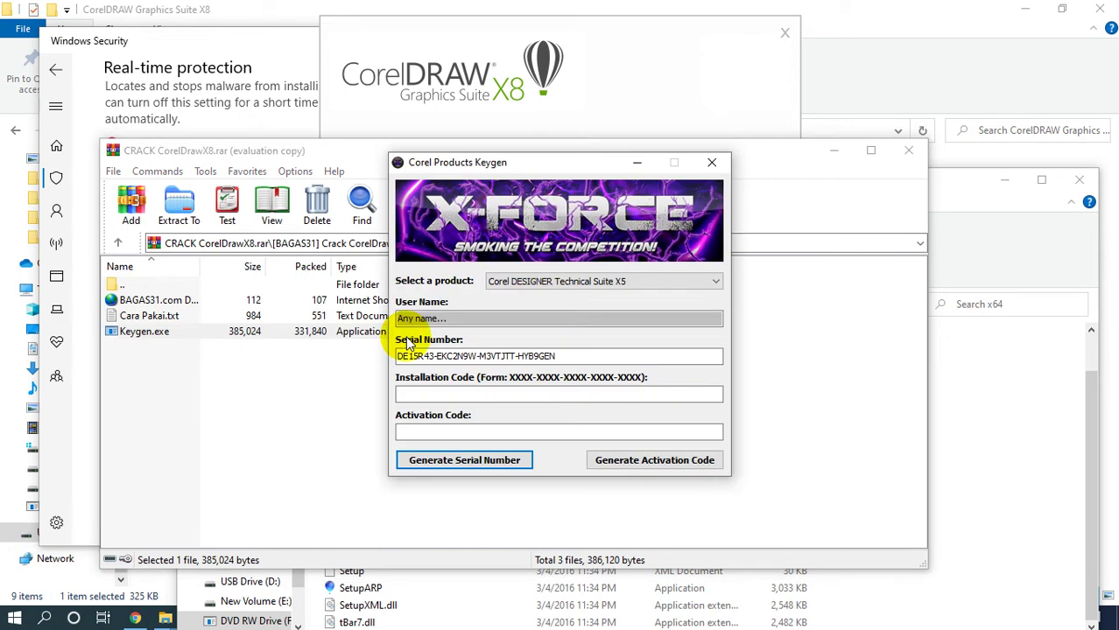
# - Select CorelDRAW Graphics Suite X8 as the keygen product and copy its serial number
pyautogui.click(563, 284)
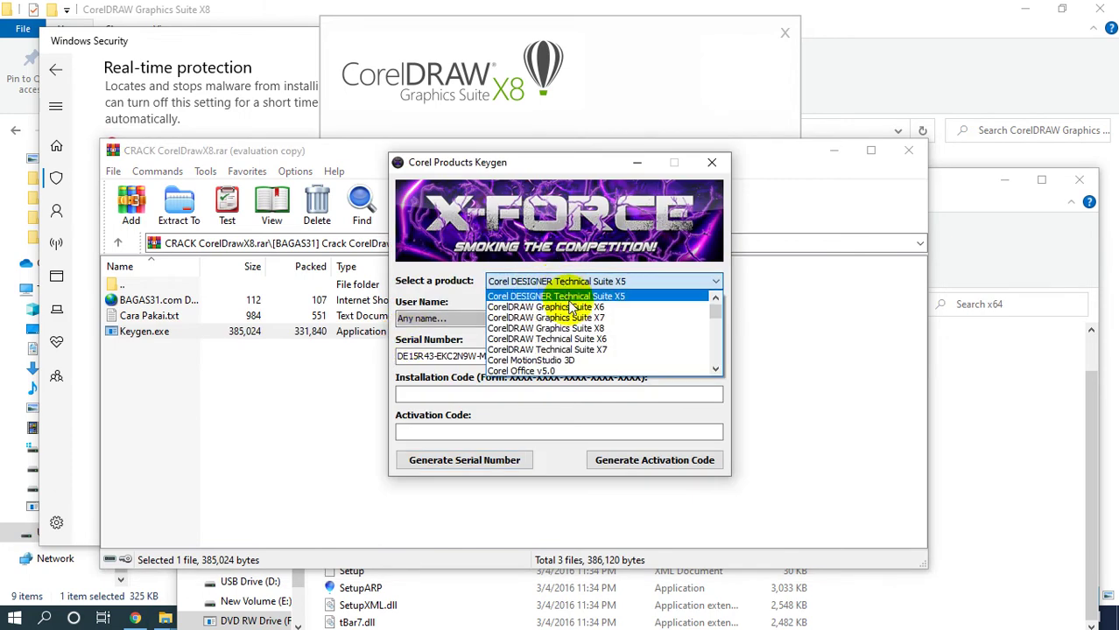
pyautogui.click(573, 328)
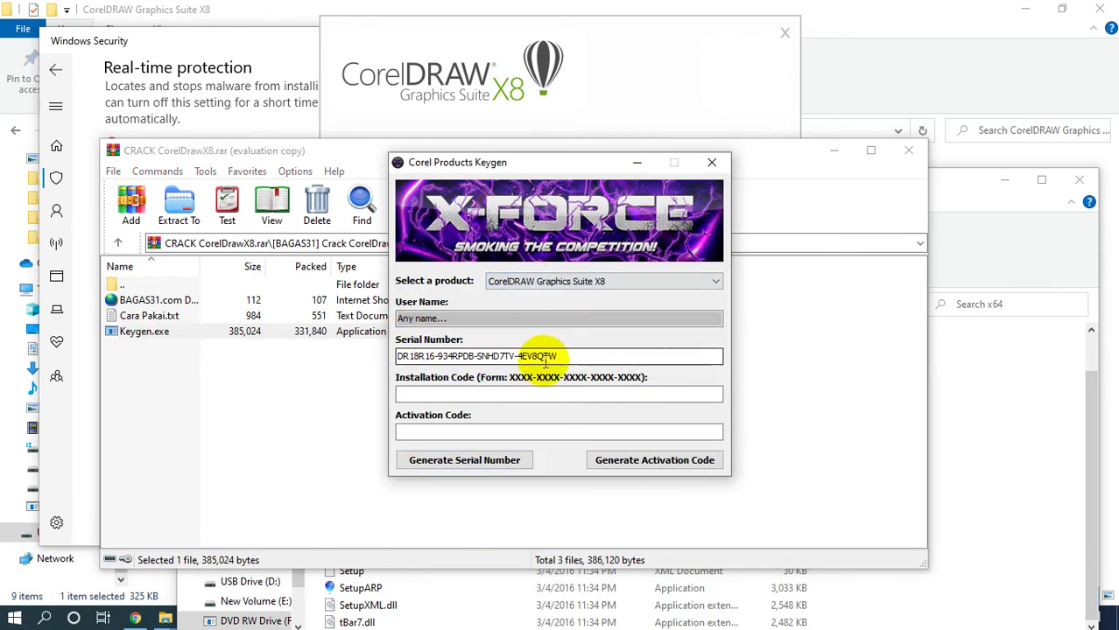
pyautogui.moveTo(563, 356); pyautogui.dragTo(398, 355)
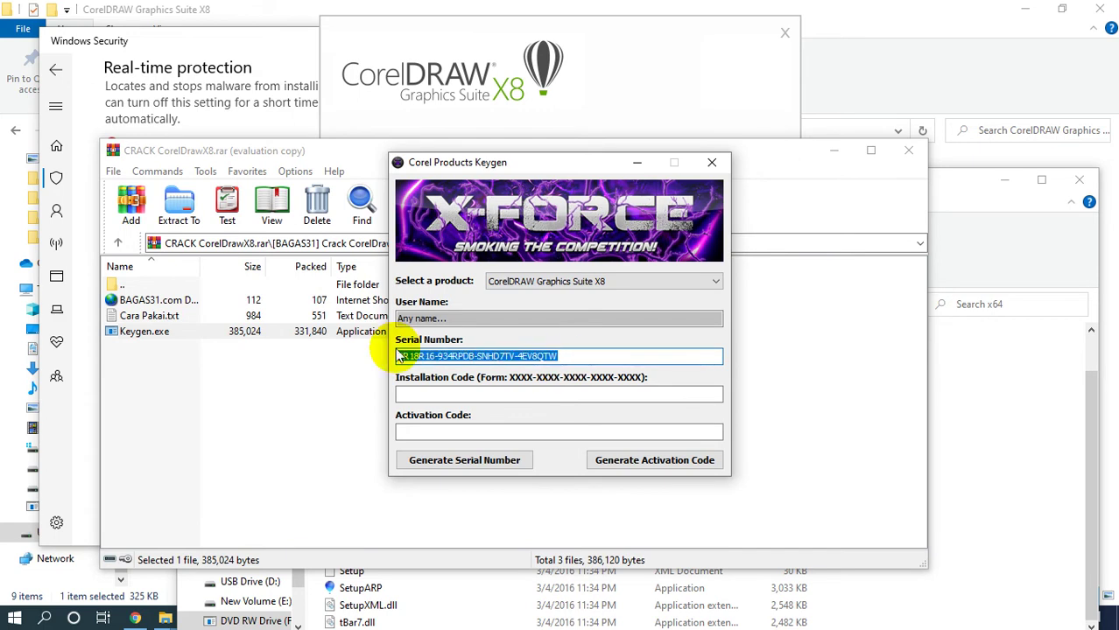
pyautogui.rightClick(444, 355)
pyautogui.click(487, 410)
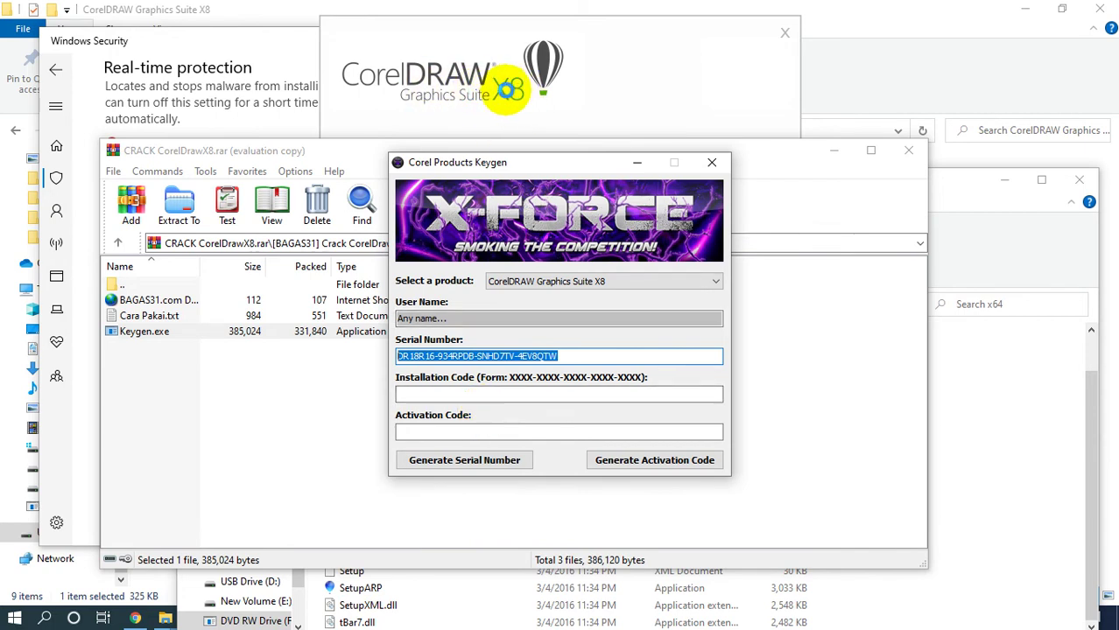
pyautogui.rightClick(526, 355)
pyautogui.click(583, 410)
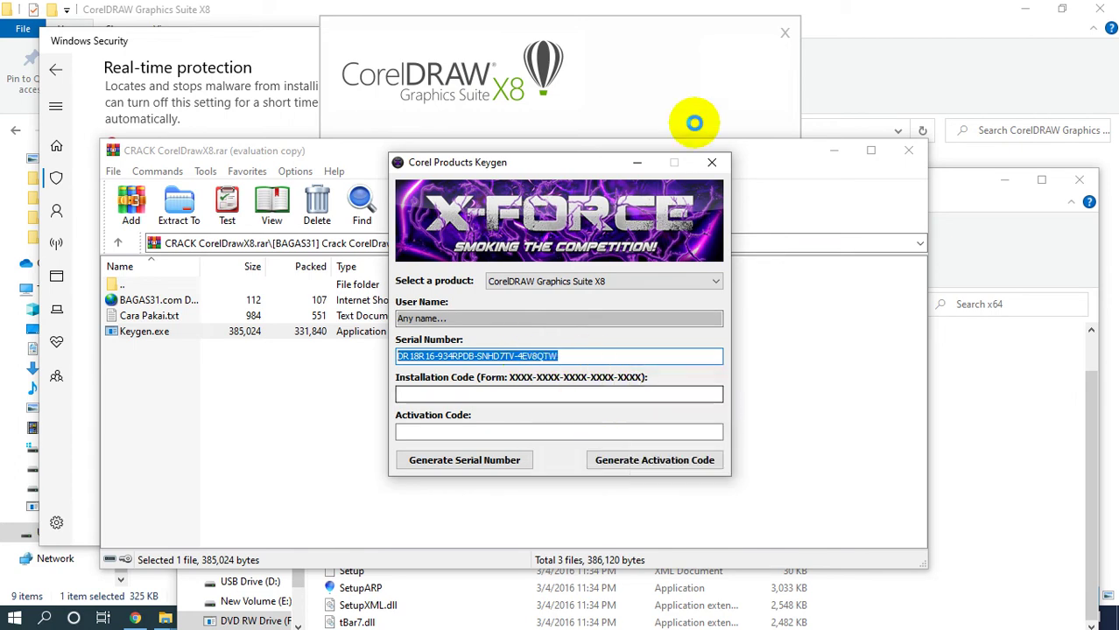
# - Paste the copied serial number into the installer's Serial Number field and continue to the installation options
pyautogui.click(660, 100)
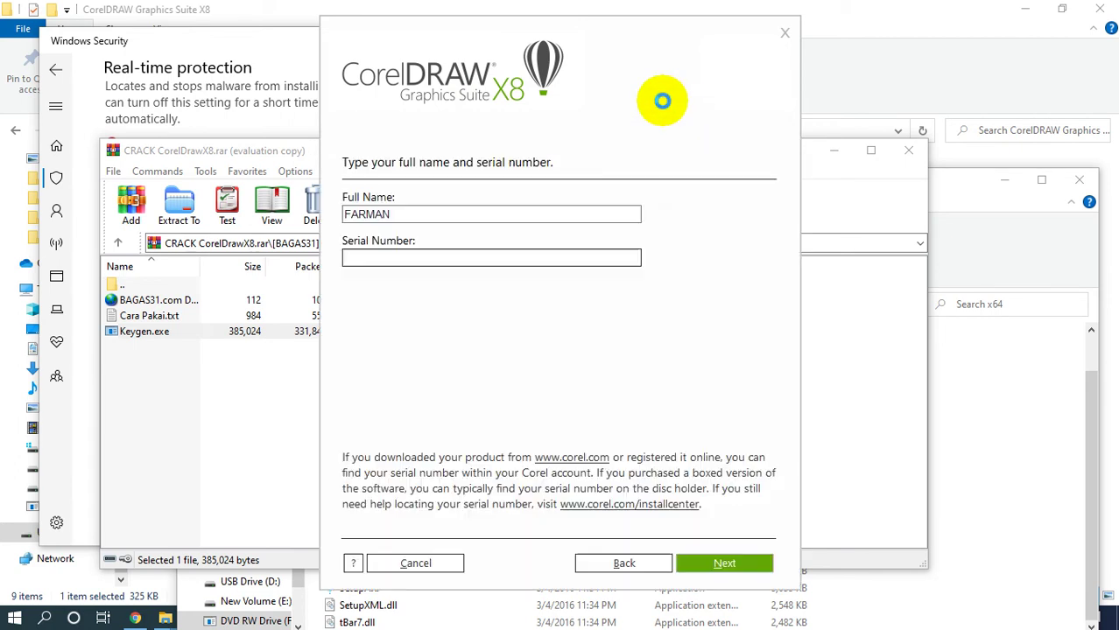
pyautogui.click(512, 263)
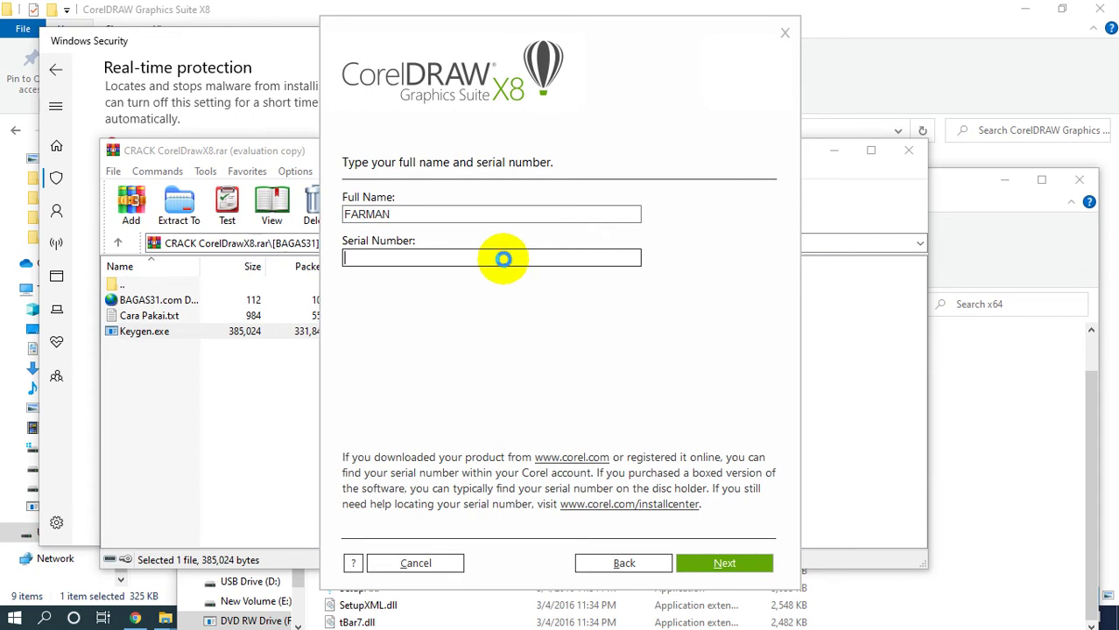
pyautogui.hotkey('ctrl', 'v')
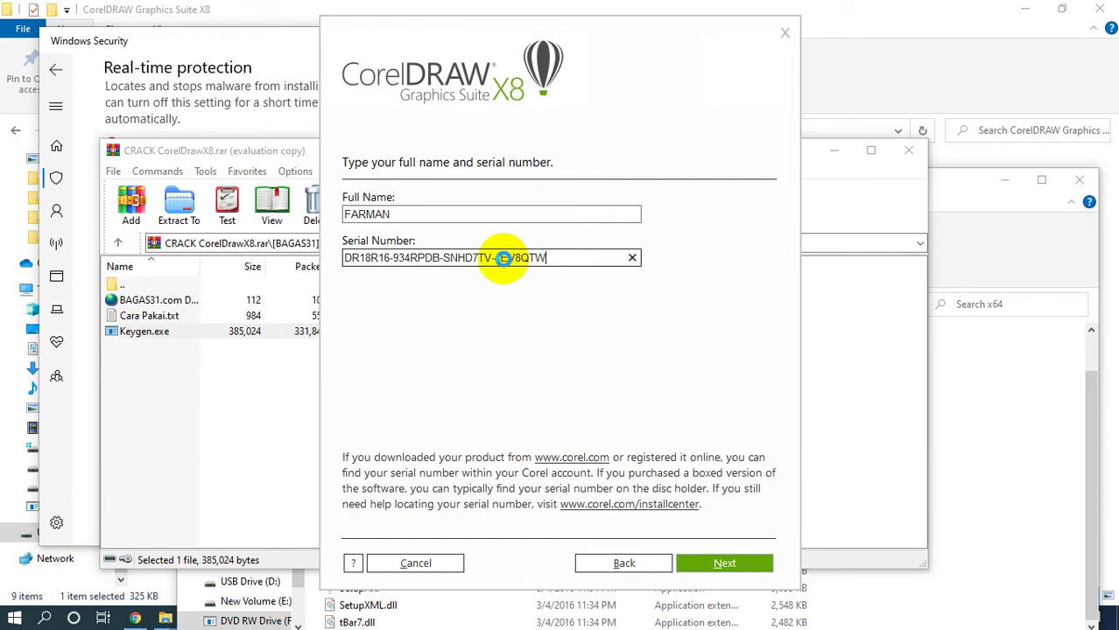
pyautogui.click(732, 569)
pyautogui.click(725, 564)
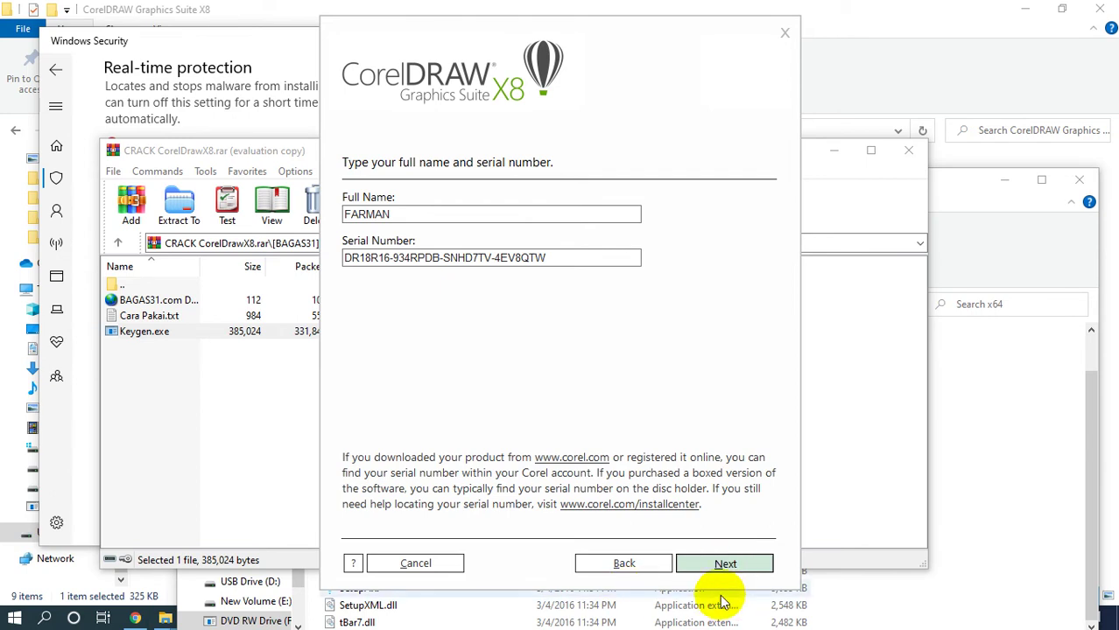
pyautogui.click(725, 564)
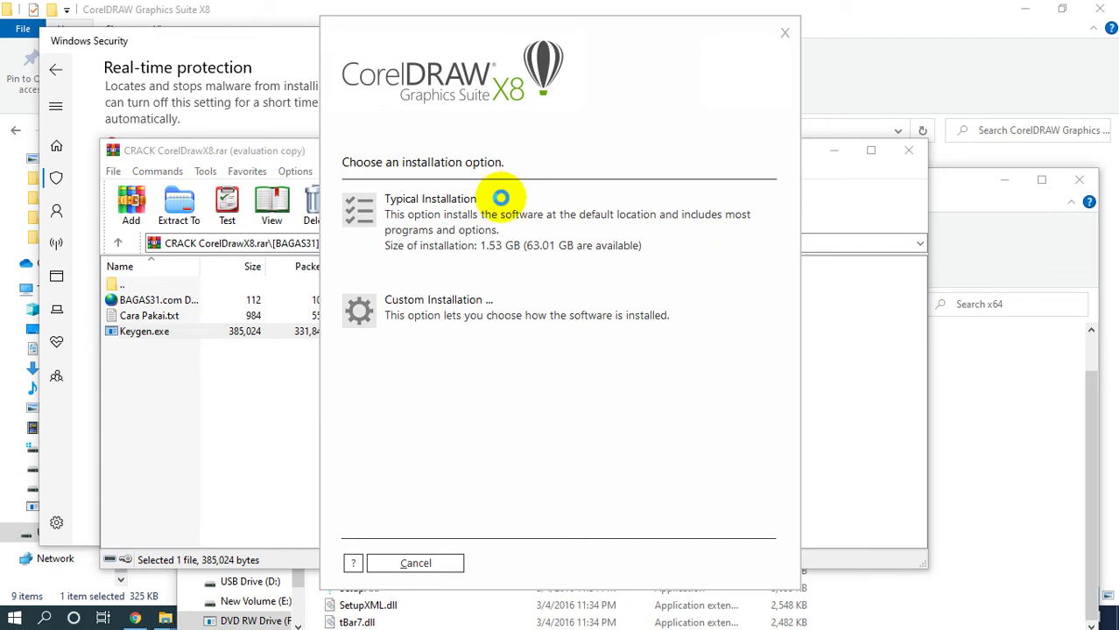
# - Choose Custom Installation and deselect Corel PHOTO-PAINT, Corel CONNECT, Corel CAPTURE and Corel Font Manager, leaving only CorelDRAW selected
pyautogui.click(461, 299)
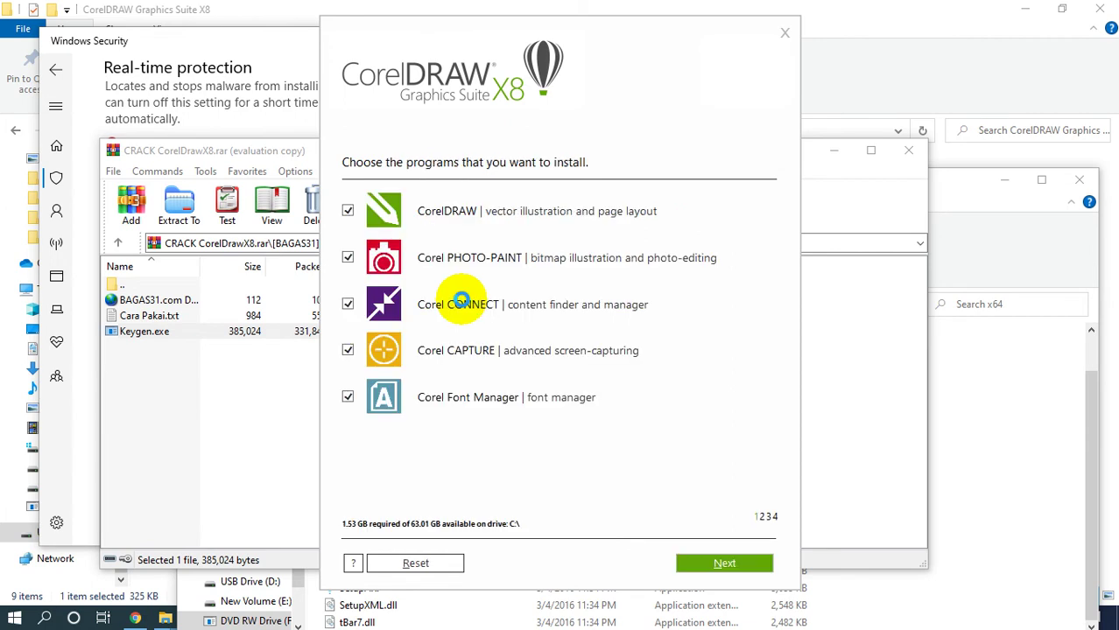
pyautogui.click(347, 258)
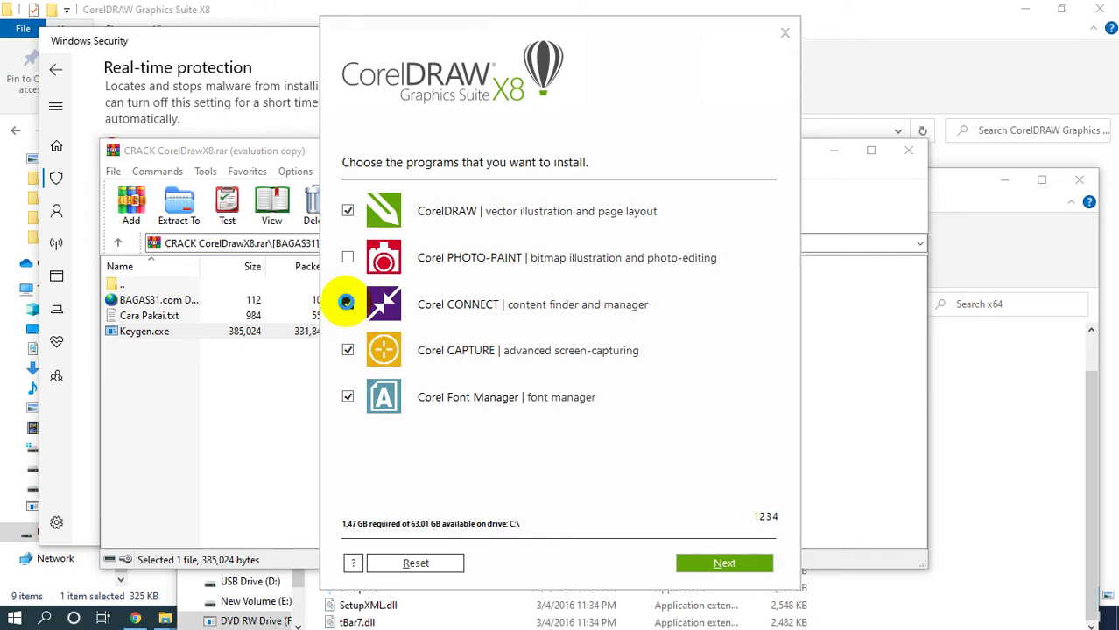
pyautogui.click(346, 303)
pyautogui.click(347, 349)
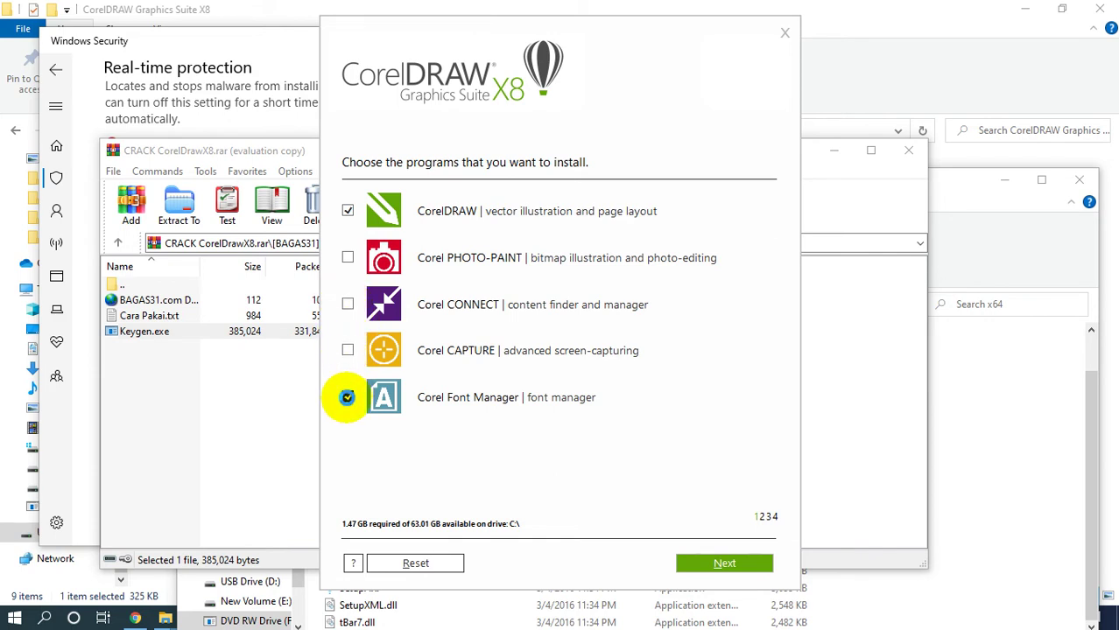
pyautogui.click(347, 397)
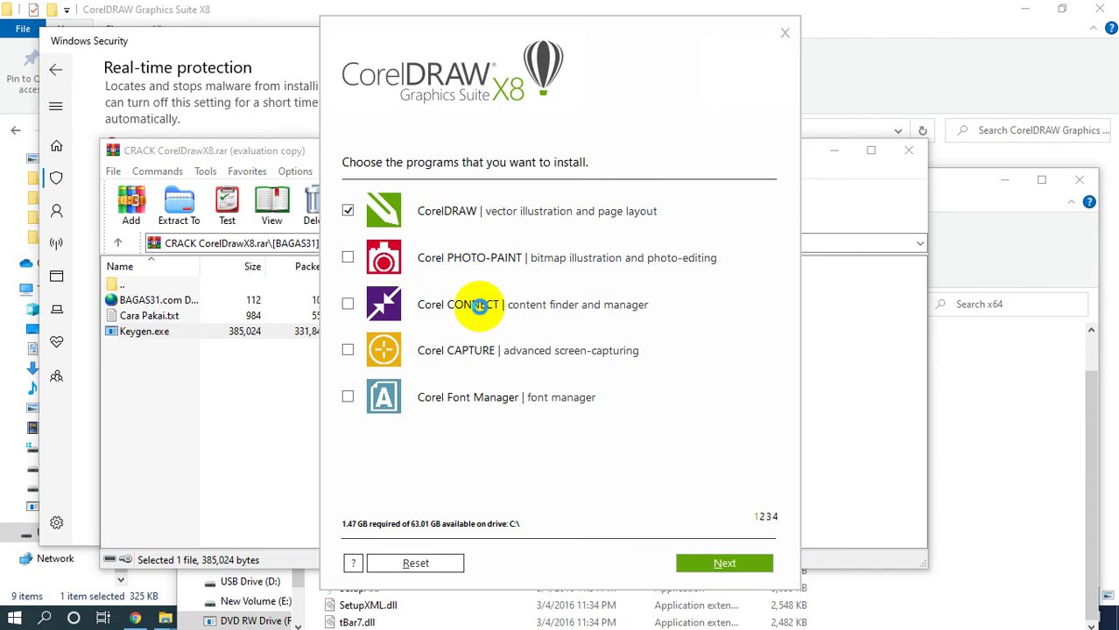
# - Keep the default program features and additional options and proceed to the installation location and languages page
pyautogui.click(725, 563)
pyautogui.click(725, 563)
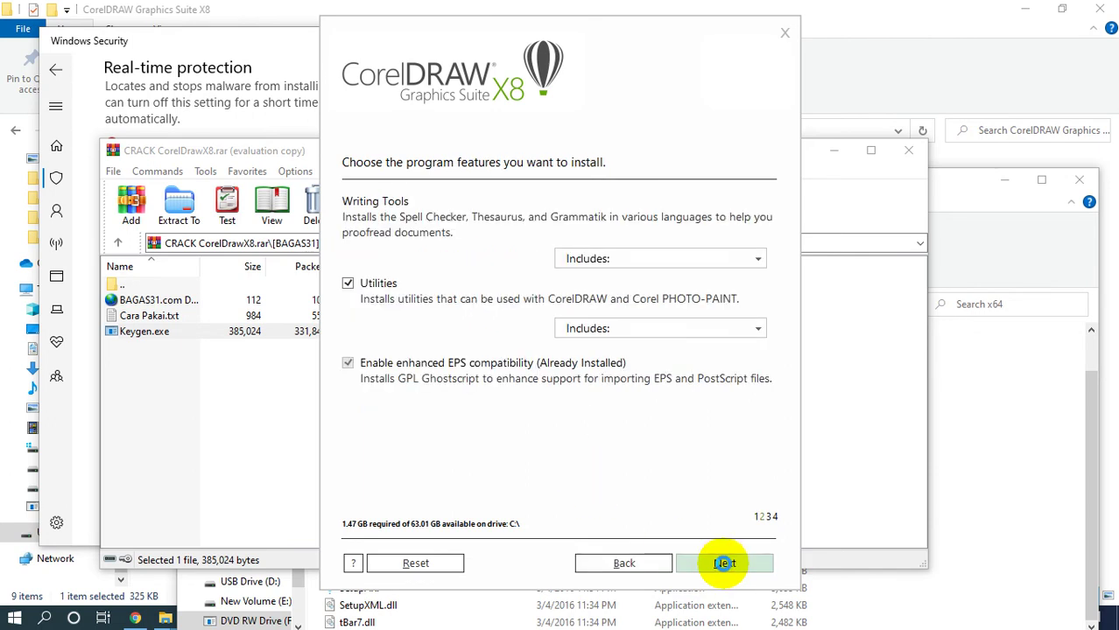
pyautogui.click(725, 563)
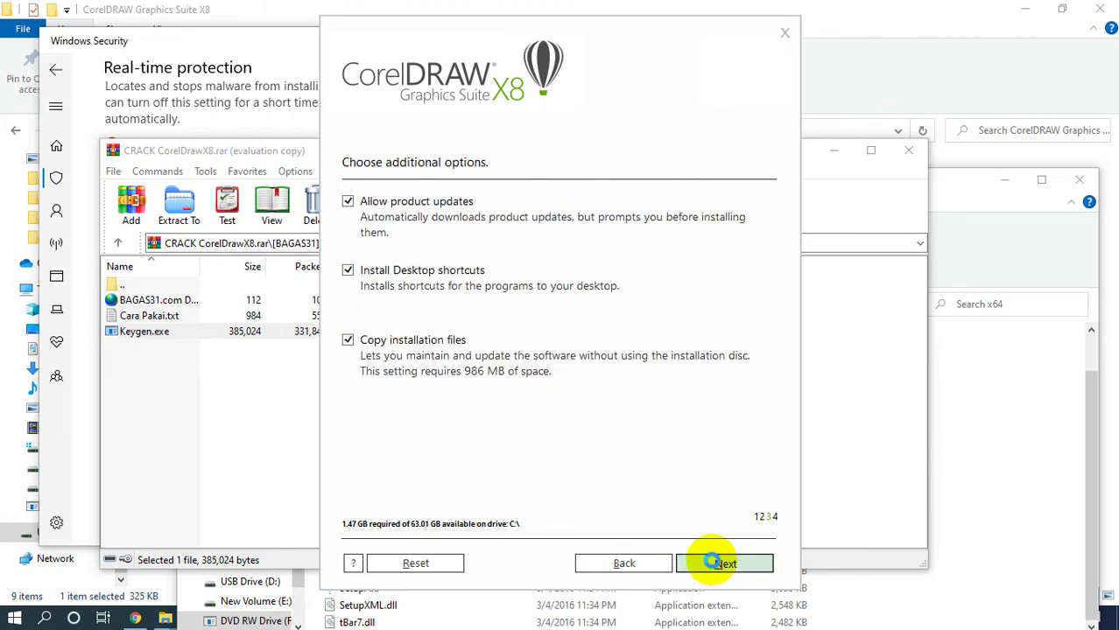
pyautogui.click(712, 561)
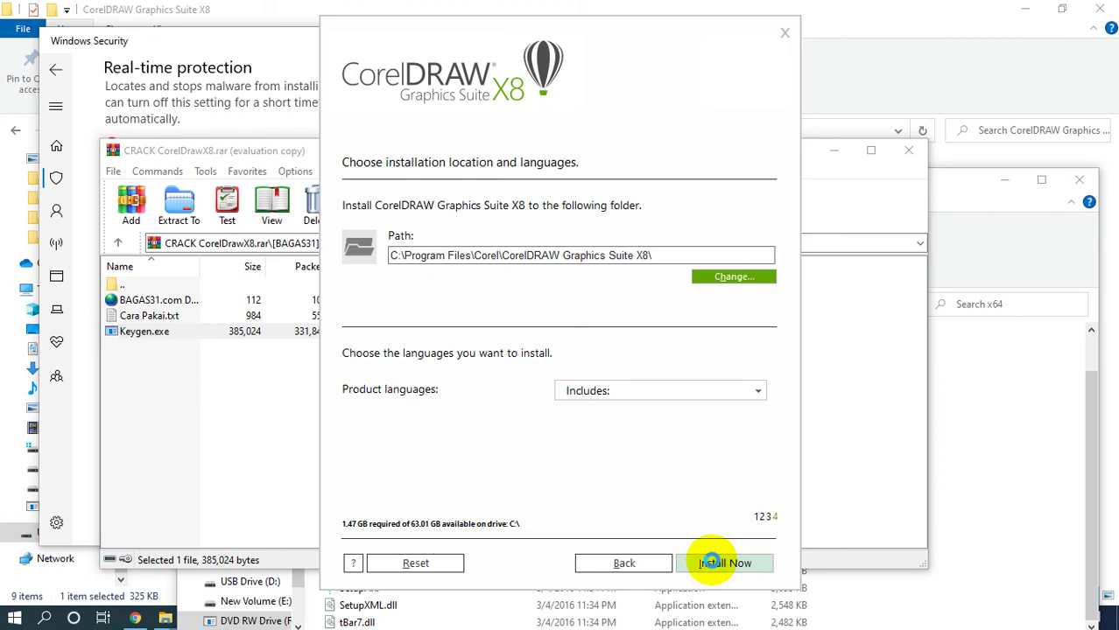
# - Run the CorelDRAW installation into the default folder, skip the account sign-in and finish the setup
pyautogui.click(712, 561)
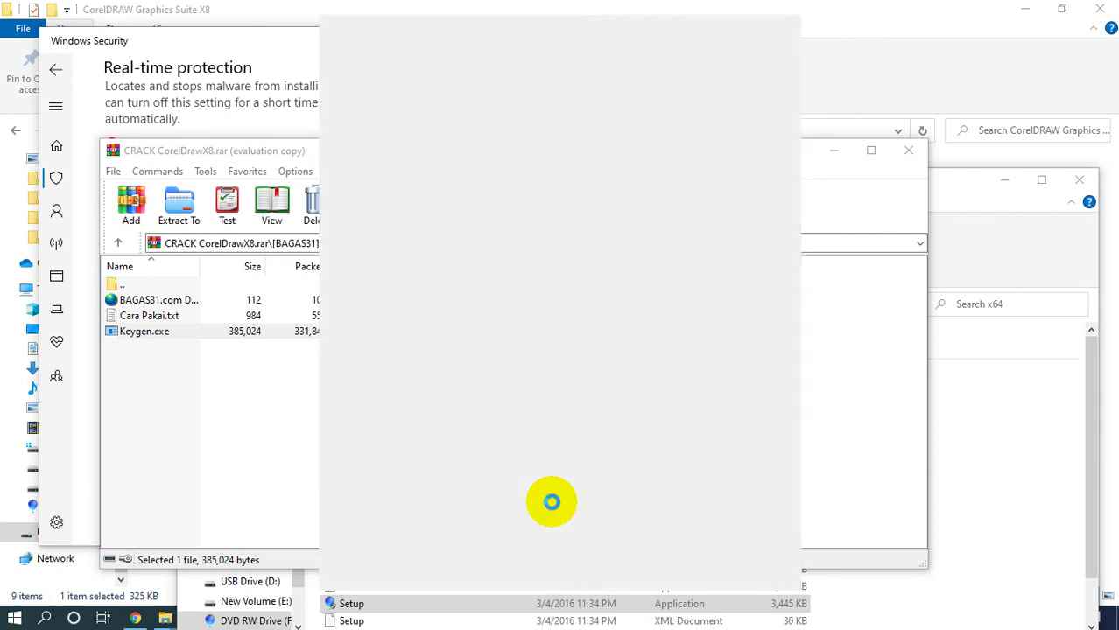
pyautogui.click(908, 149)
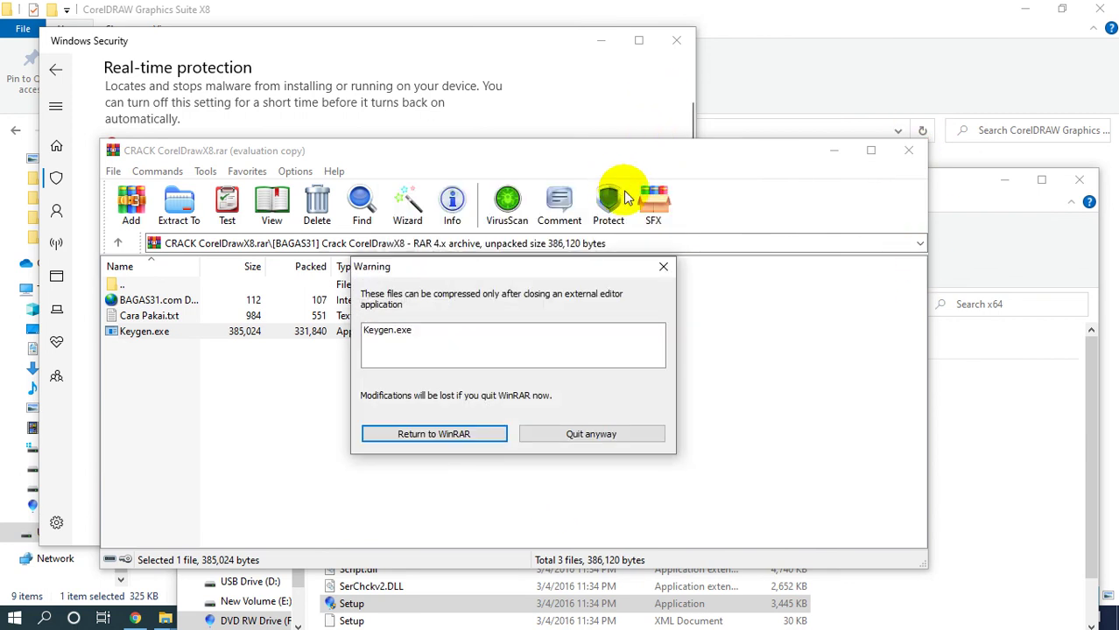
pyautogui.click(665, 269)
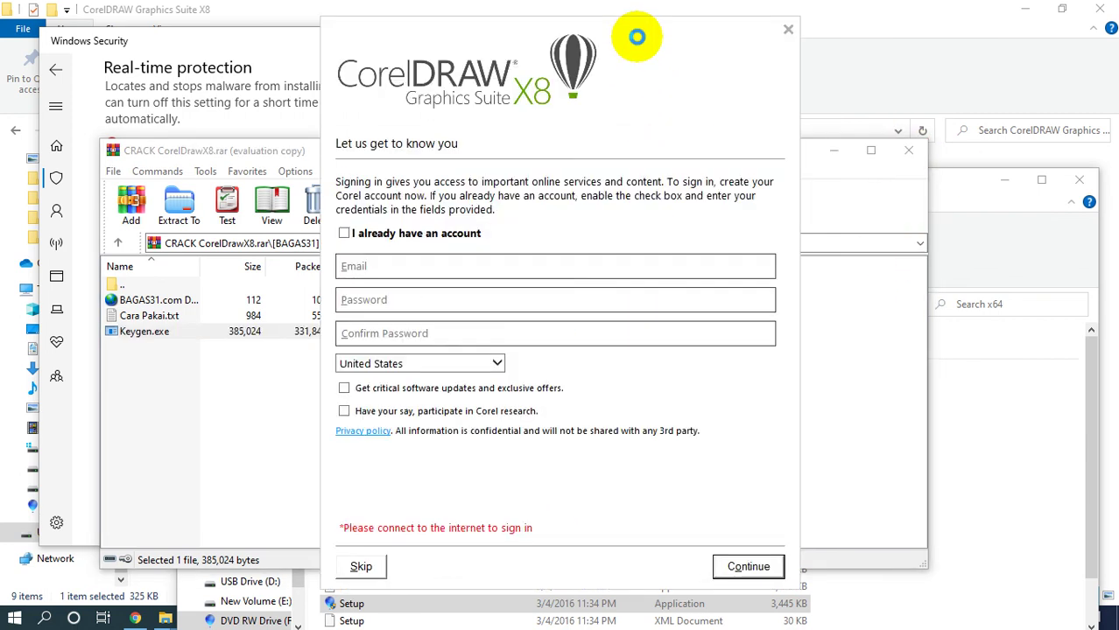
pyautogui.click(359, 566)
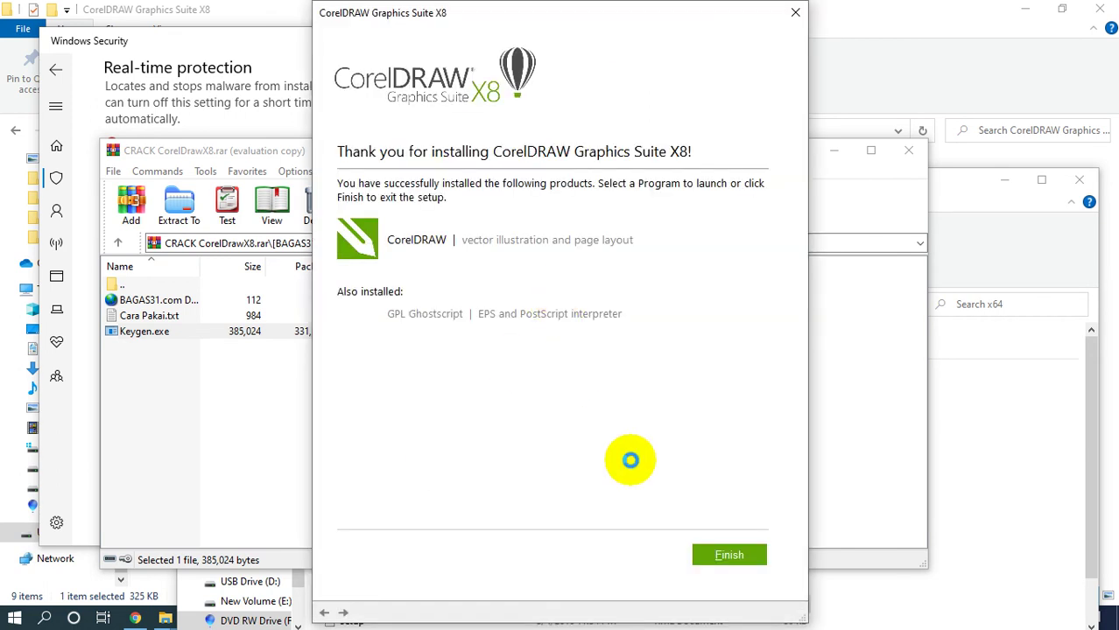
pyautogui.click(730, 554)
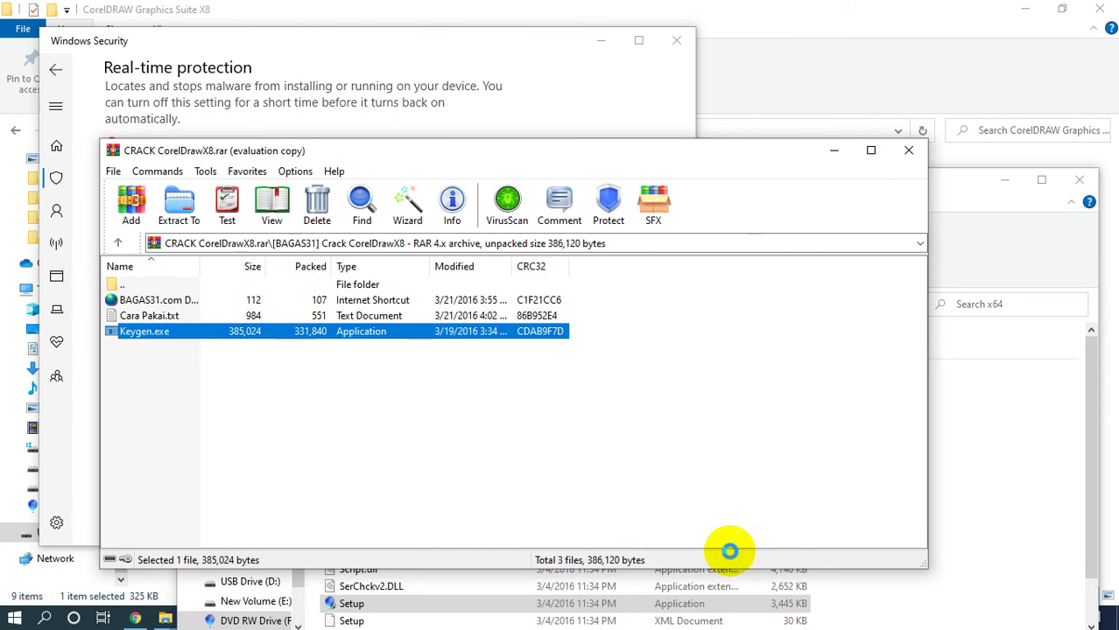
# - Close the File Explorer windows, the crack archive and all keygen windows, and refresh the desktop
pyautogui.click(1101, 9)
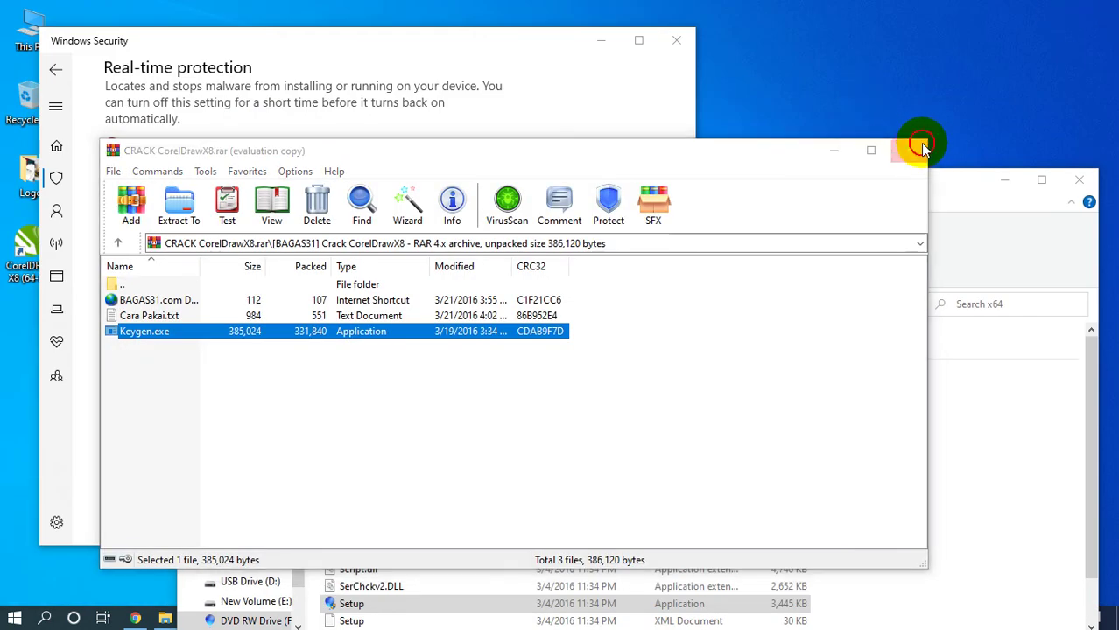
pyautogui.click(909, 151)
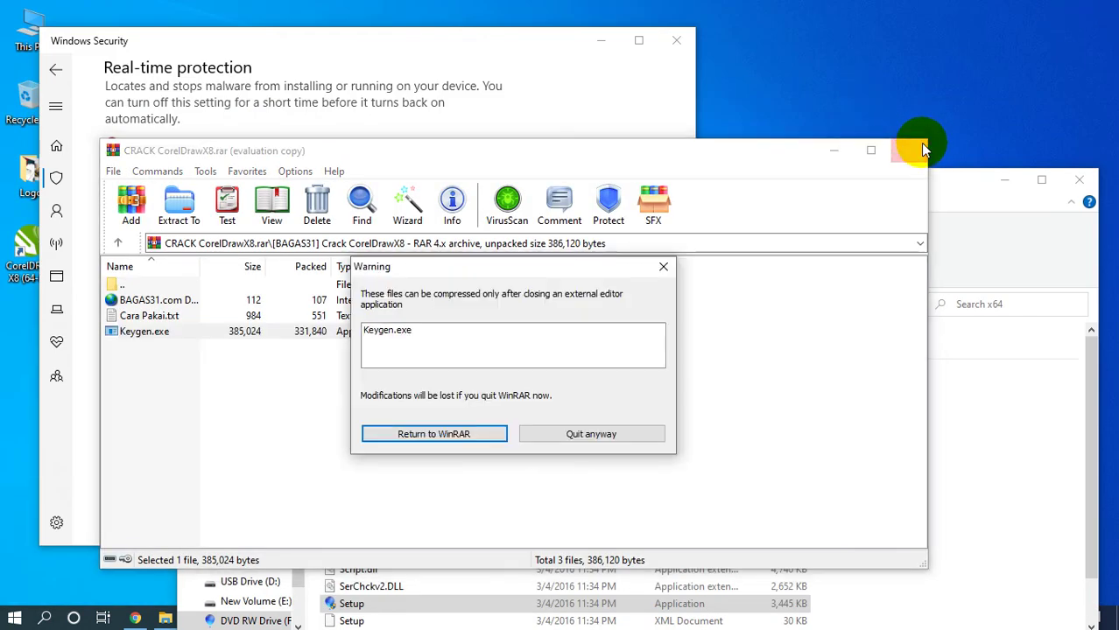
pyautogui.click(540, 438)
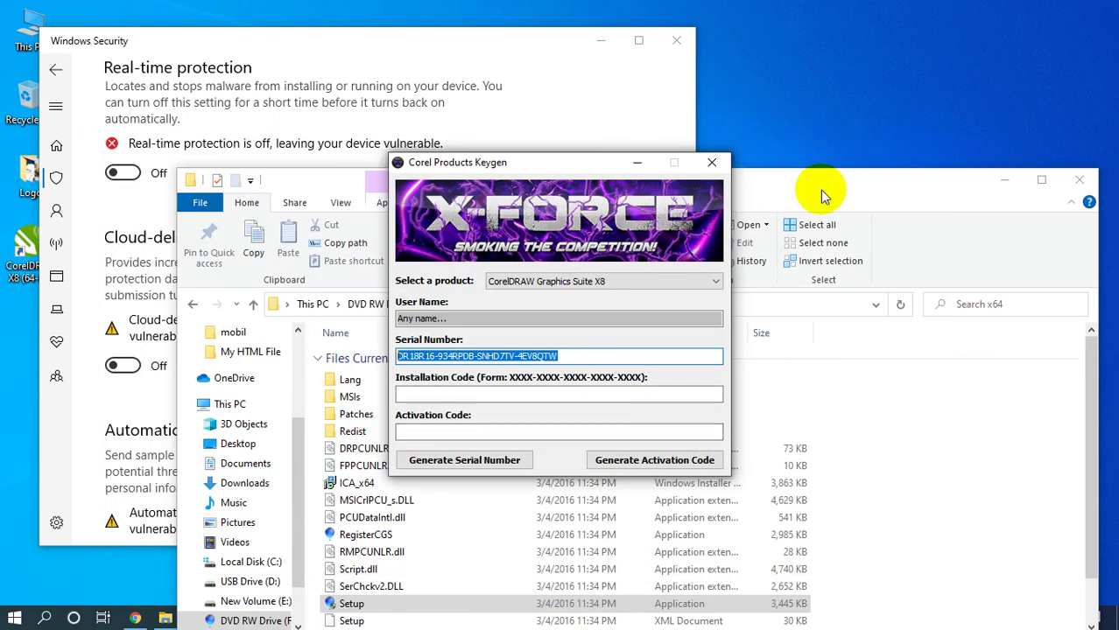
pyautogui.click(1079, 179)
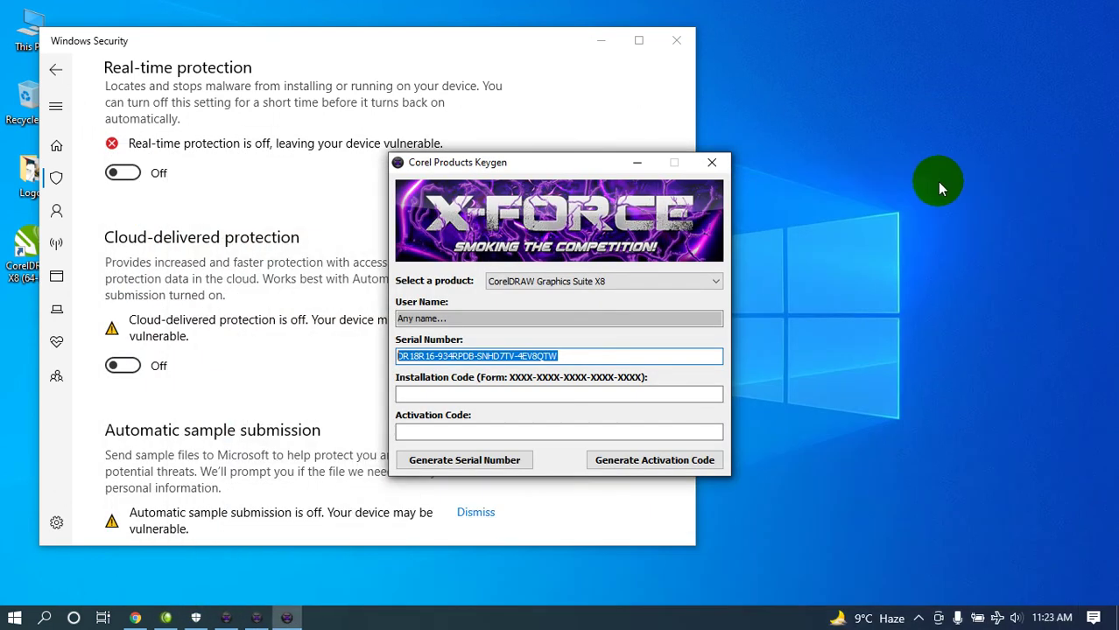
pyautogui.click(720, 163)
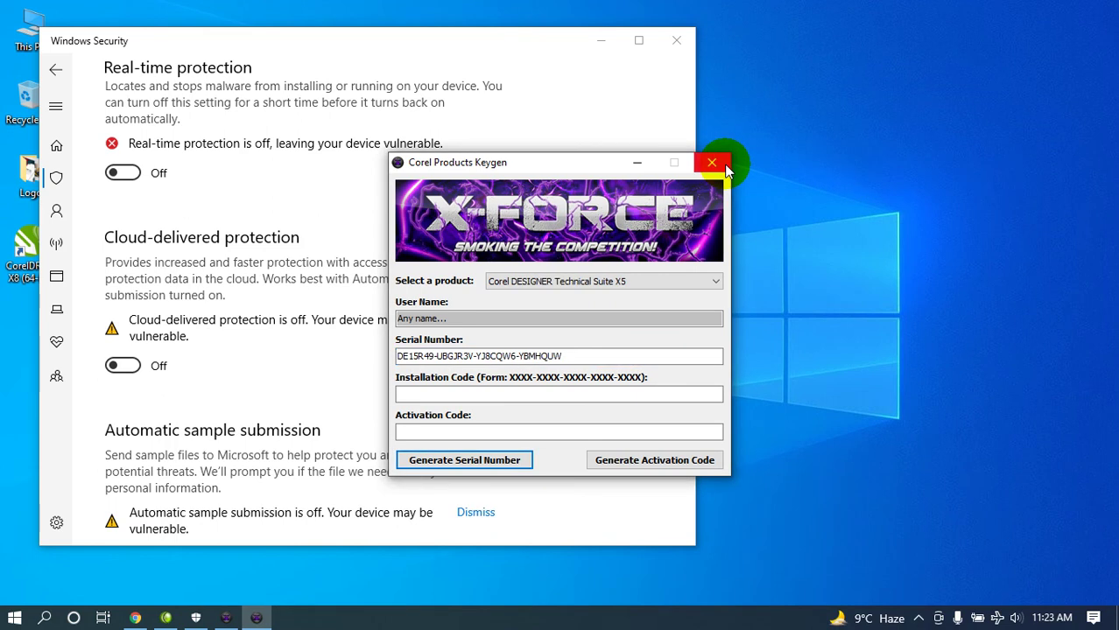
pyautogui.click(724, 163)
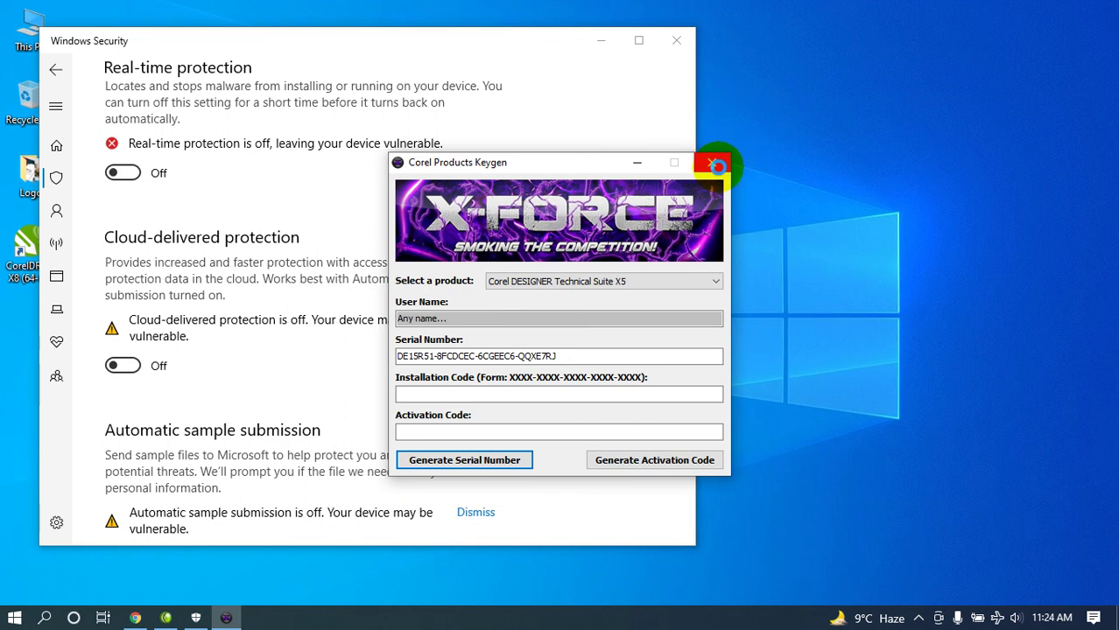
pyautogui.click(713, 164)
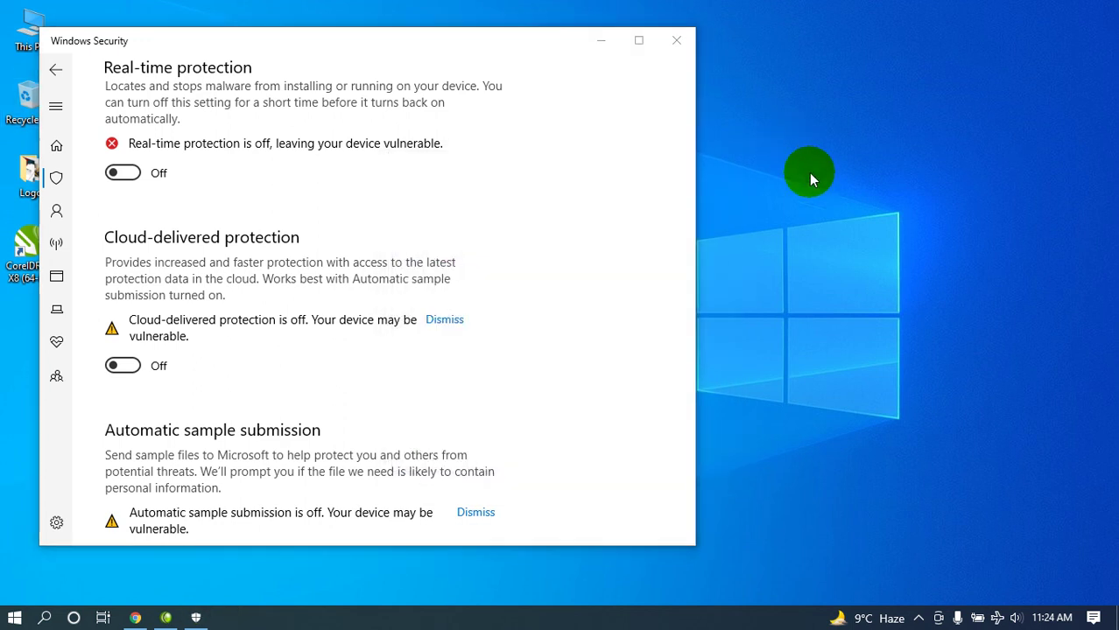
pyautogui.rightClick(791, 151)
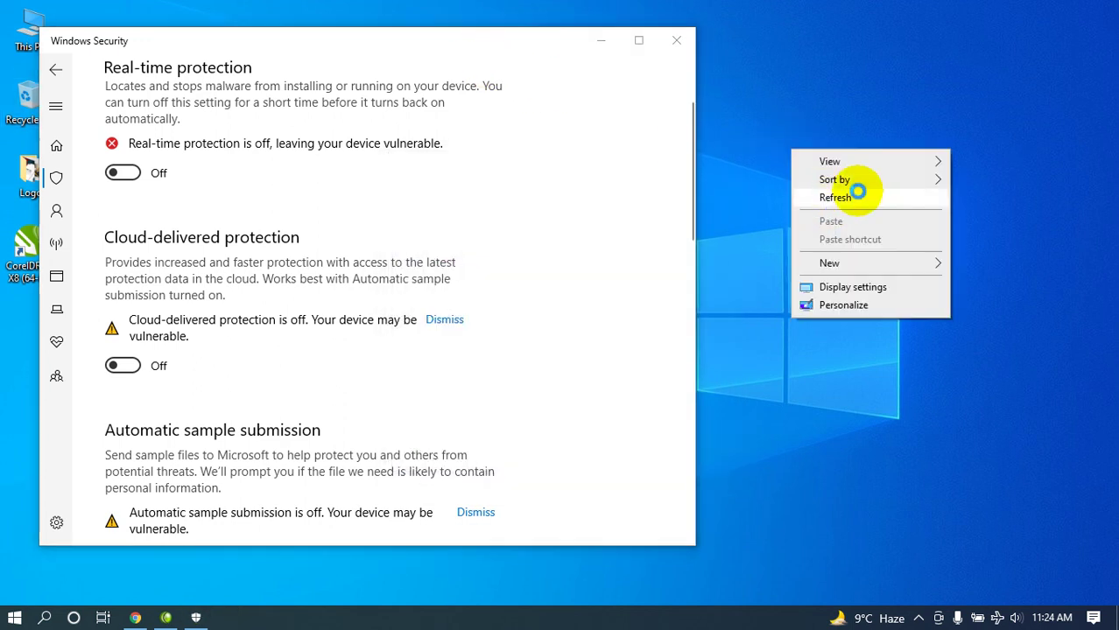
pyautogui.click(843, 200)
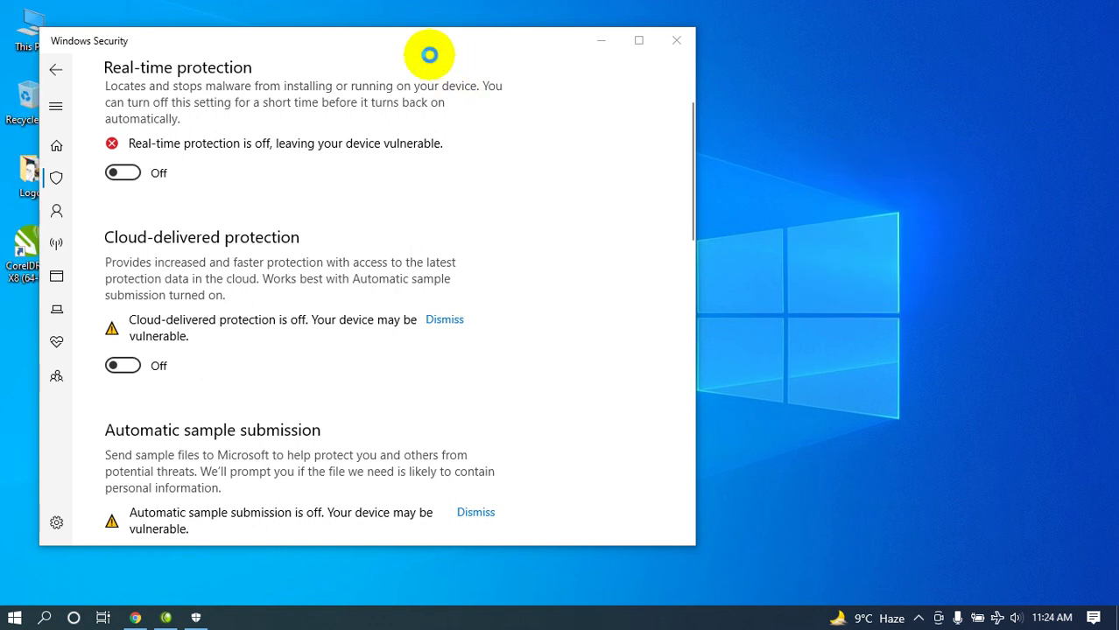
# - Turn Real-time protection and Cloud-delivered protection back on in the Virus & threat protection settings
pyautogui.moveTo(452, 35); pyautogui.dragTo(651, 53)
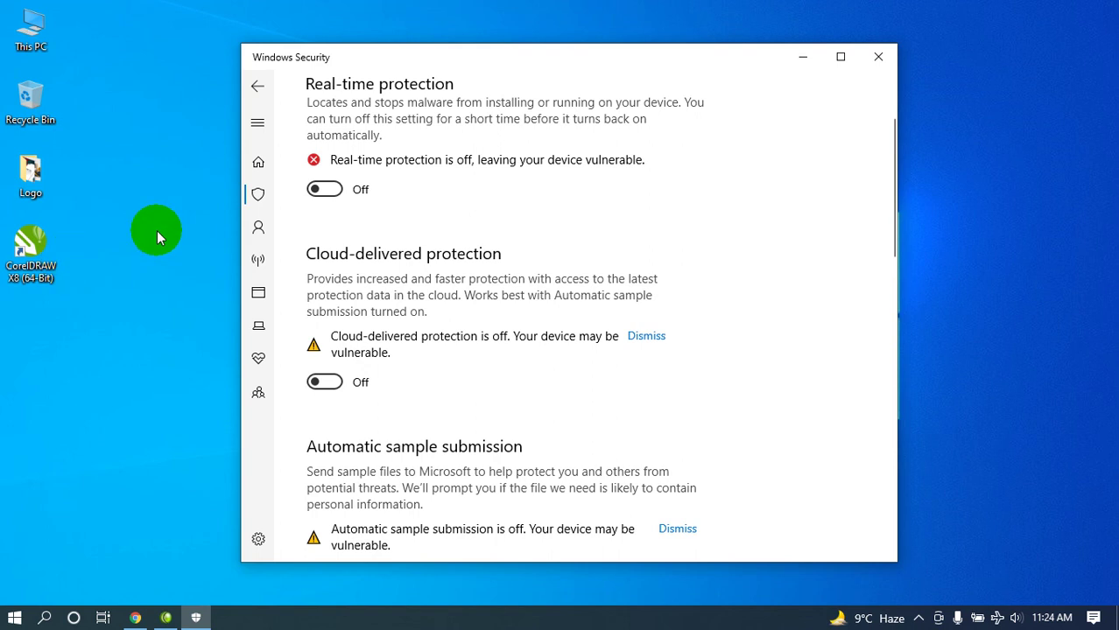
pyautogui.click(326, 190)
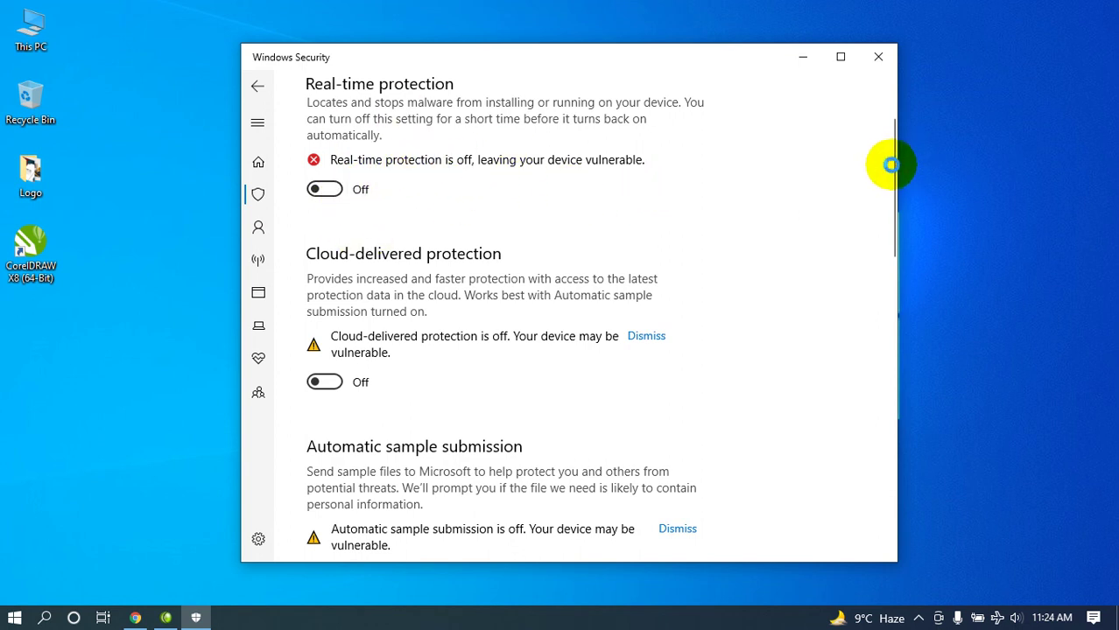
pyautogui.scroll(1, 891, 163)
pyautogui.scroll(3, 891, 163)
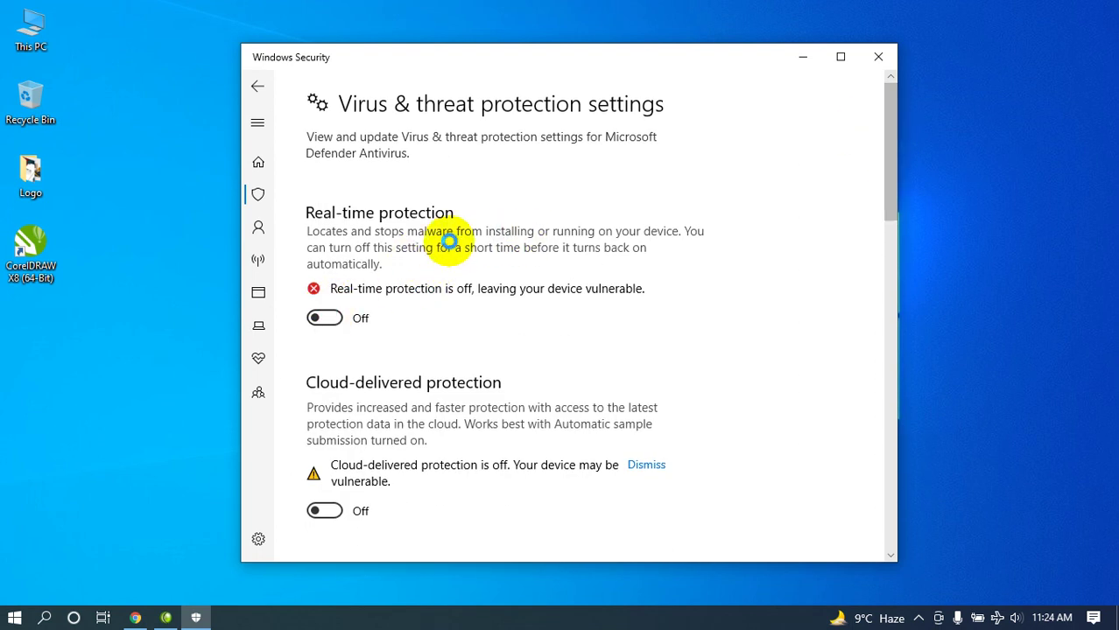
pyautogui.click(336, 326)
pyautogui.click(326, 495)
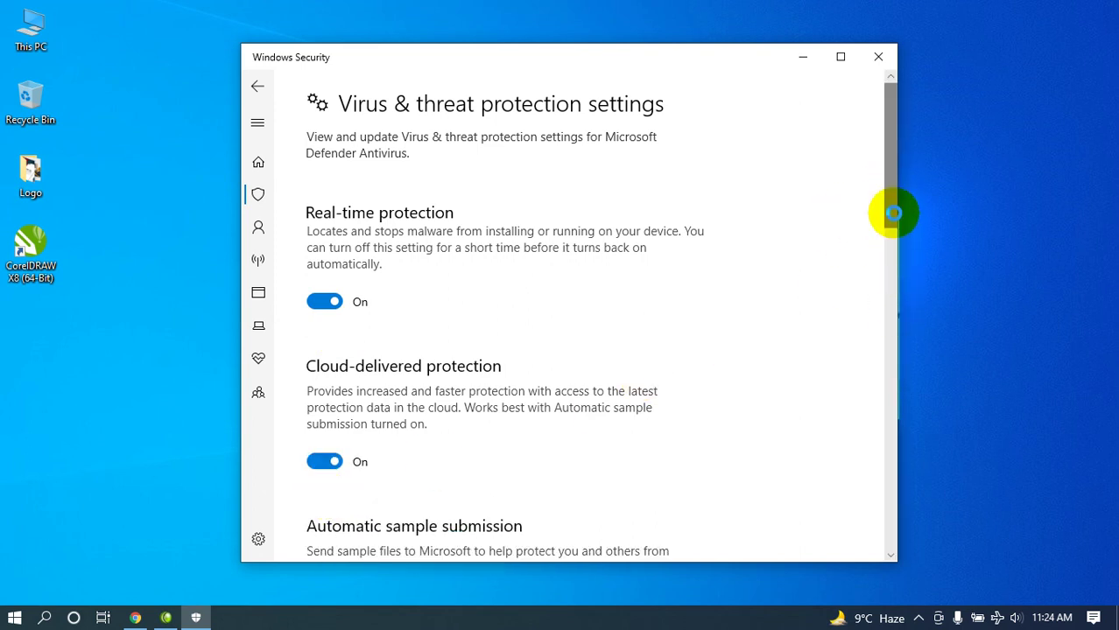
# - Turn Automatic sample submission and Tamper Protection back on, and close Windows Security
pyautogui.moveTo(889, 210); pyautogui.dragTo(900, 300)
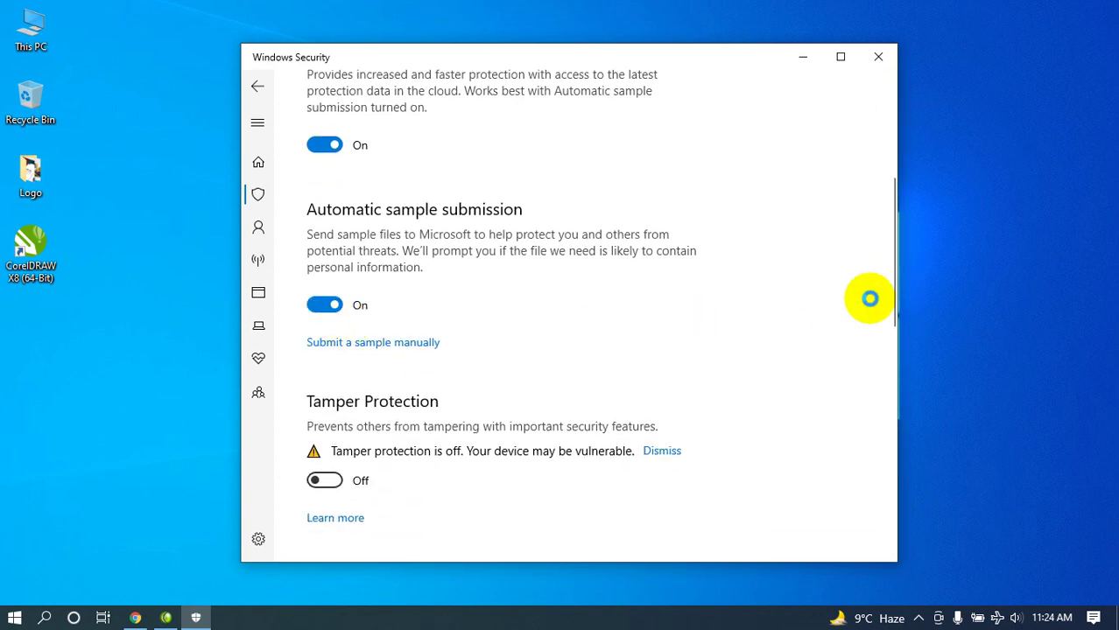
pyautogui.moveTo(888, 260); pyautogui.dragTo(891, 349)
pyautogui.click(324, 202)
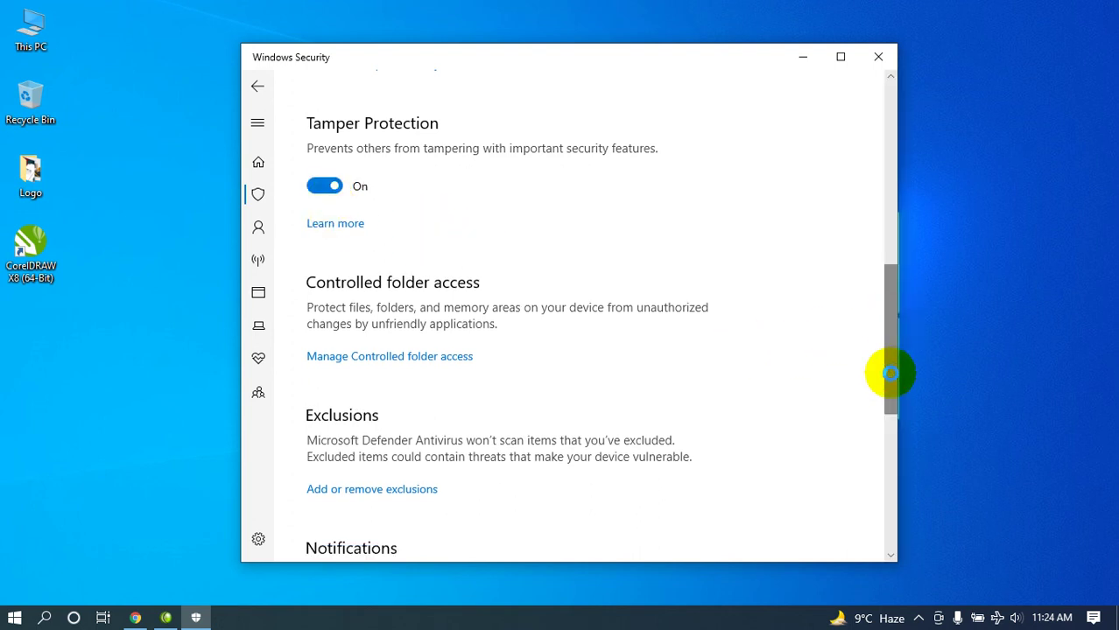
pyautogui.scroll(-1, 903, 427)
pyautogui.moveTo(904, 427); pyautogui.dragTo(920, 516)
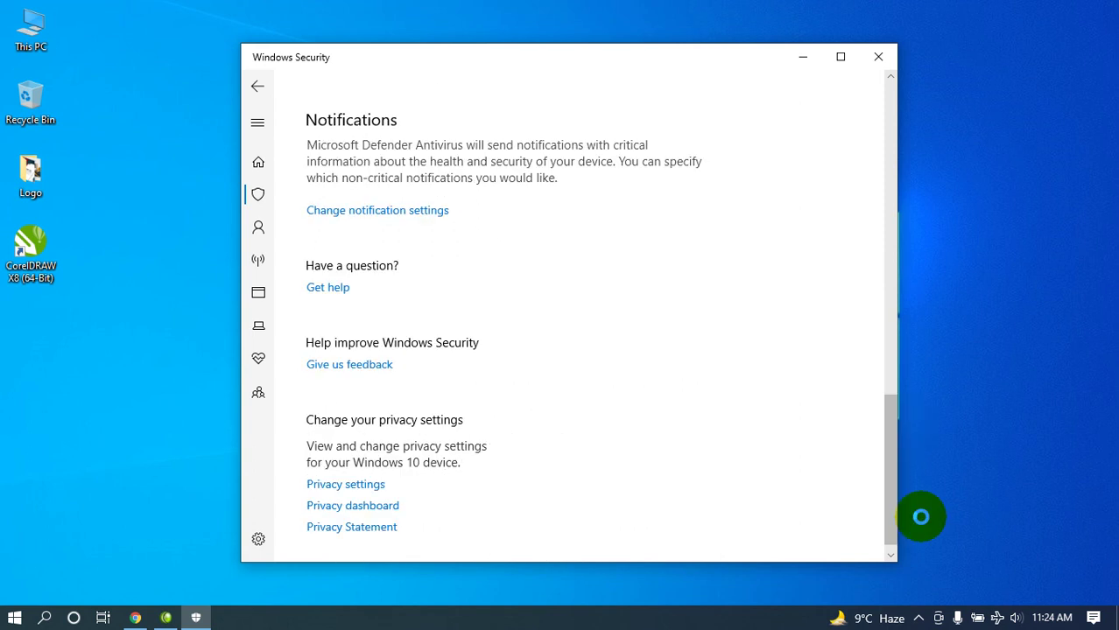
pyautogui.click(875, 57)
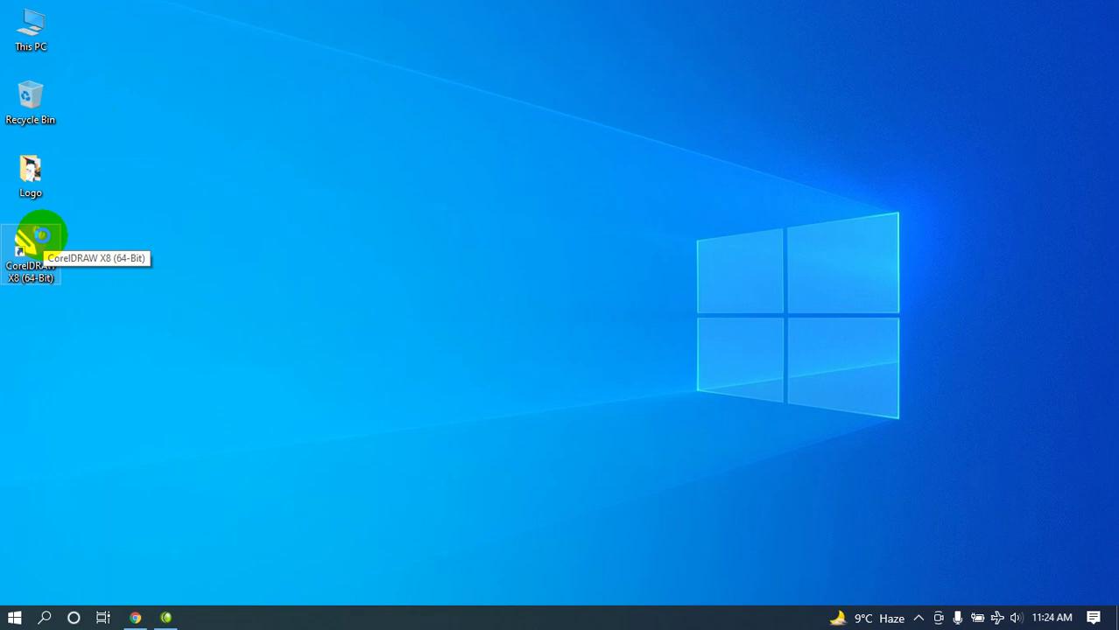
# - Launch CorelDRAW X8 (64-Bit) from the desktop and skip the account sign-in
pyautogui.click(39, 235)
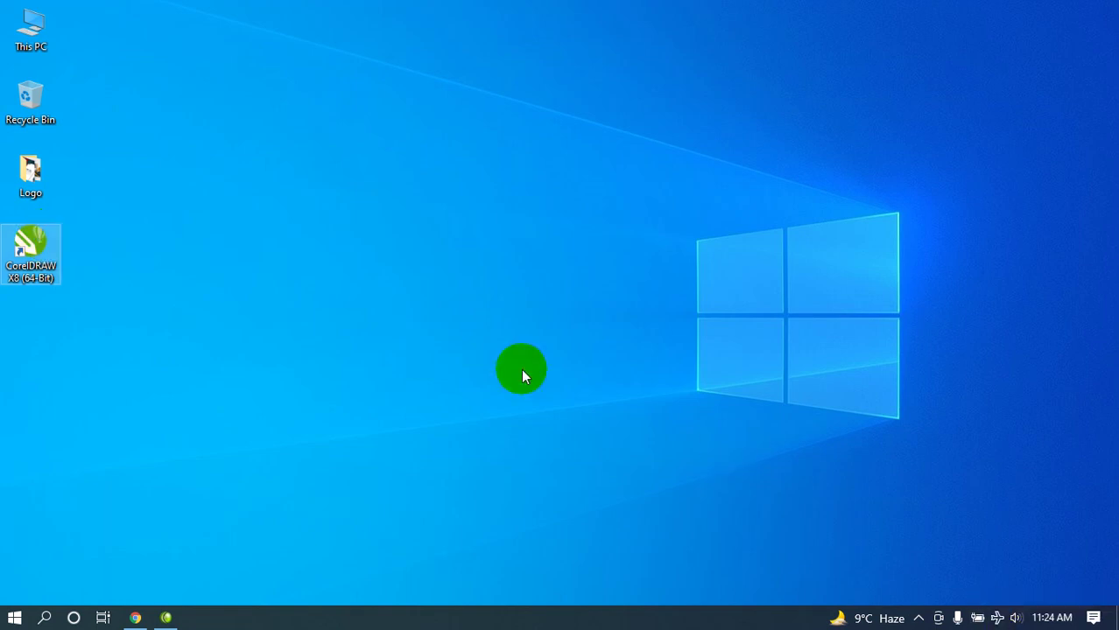
pyautogui.doubleClick(26, 247)
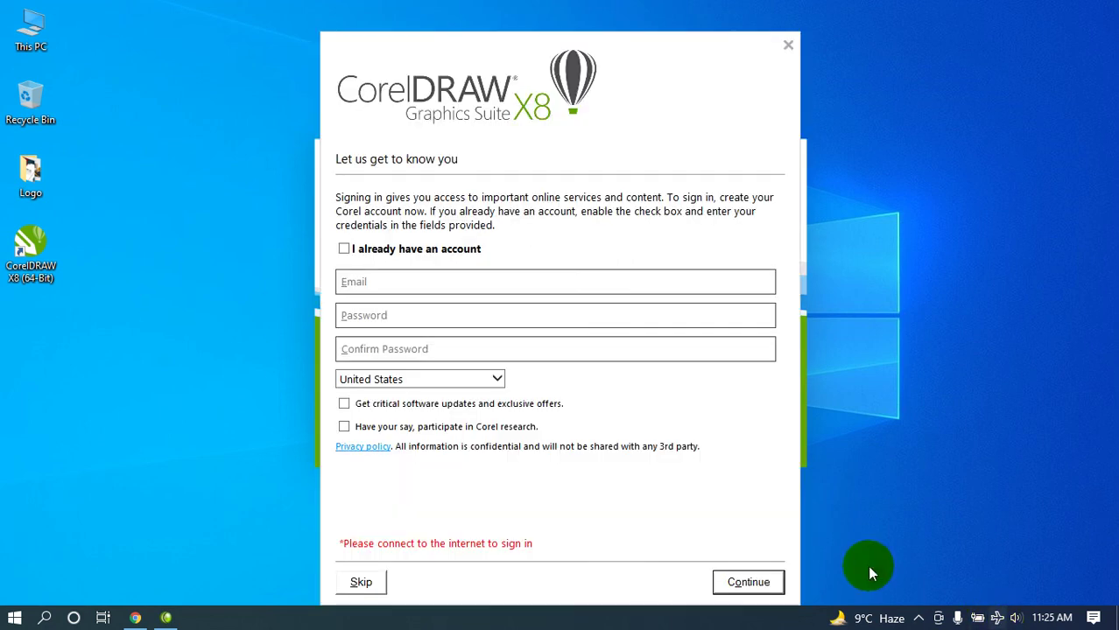
pyautogui.click(358, 584)
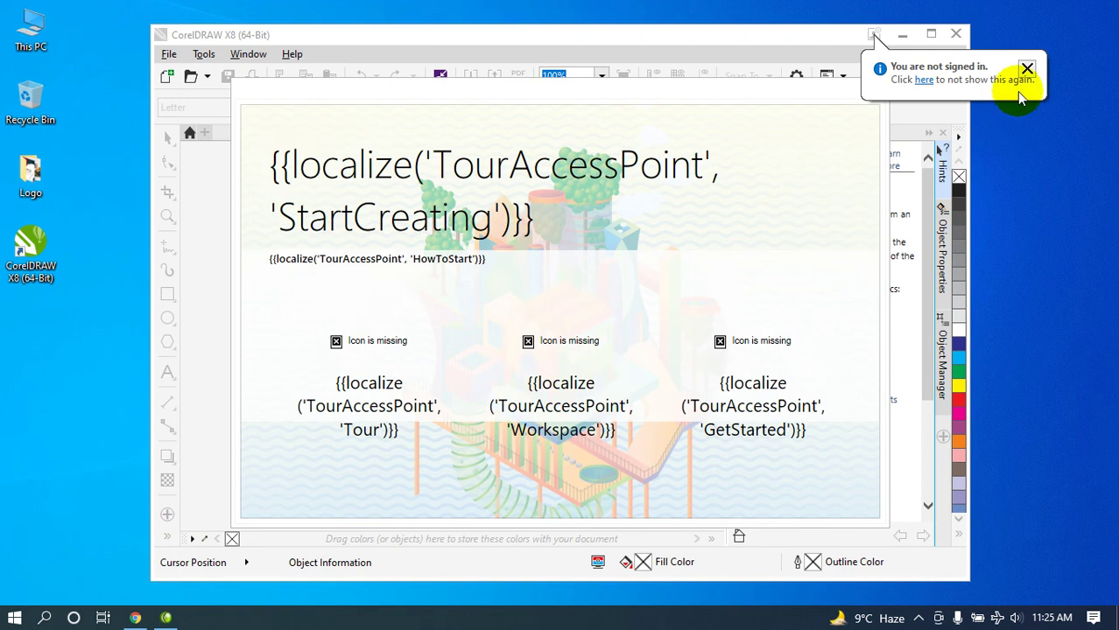
# - Dismiss the sign-in notice and the Start Creating screen, and maximize the CorelDRAW window
pyautogui.click(1027, 68)
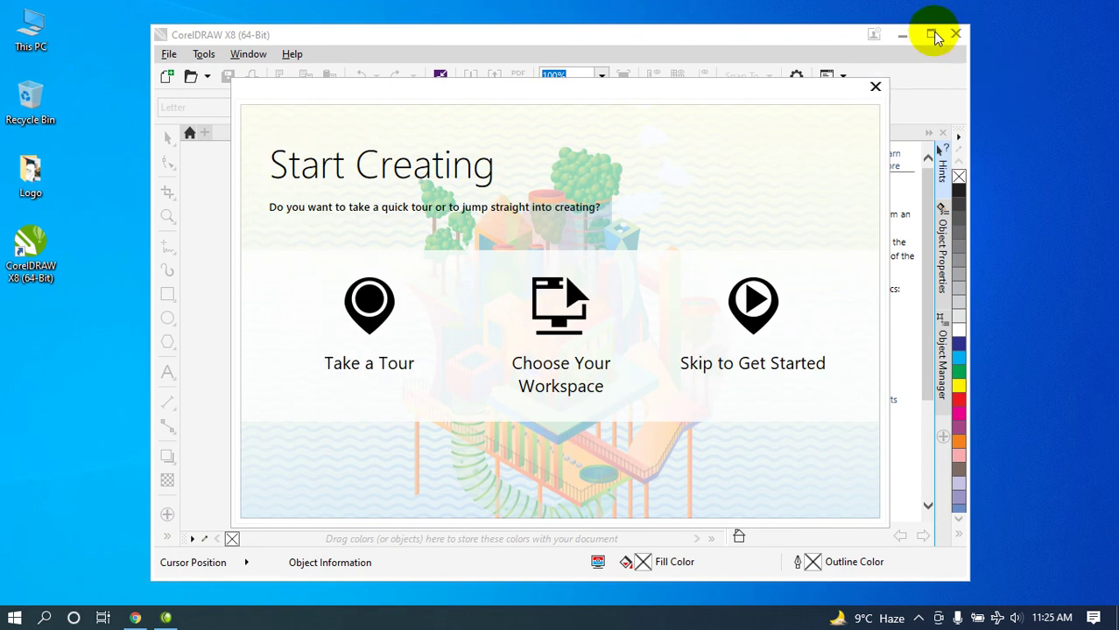
pyautogui.click(874, 85)
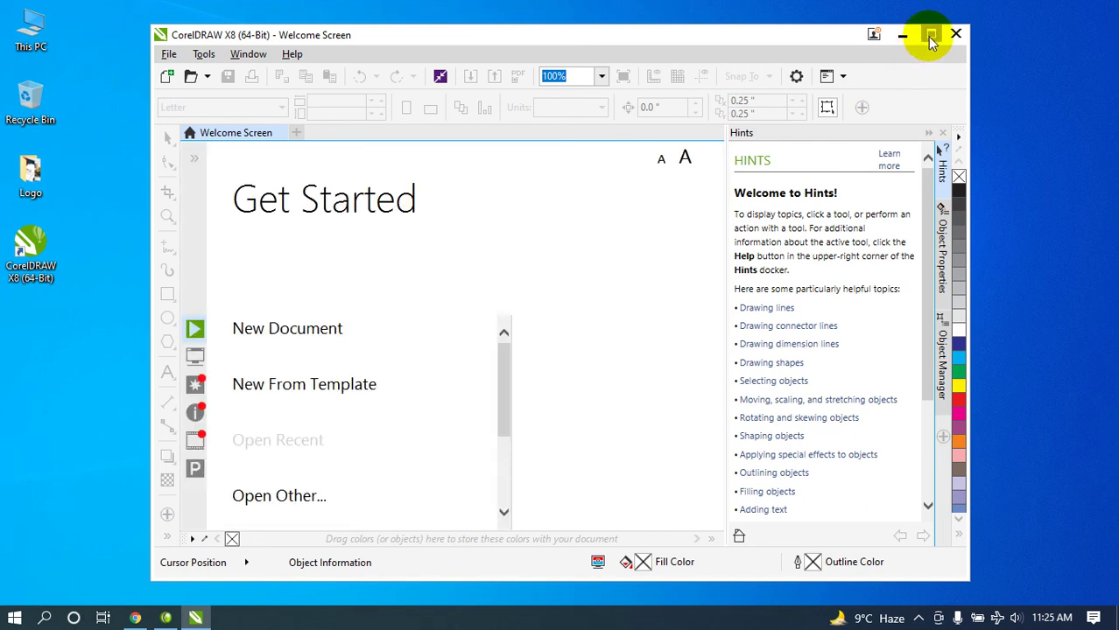
pyautogui.click(931, 35)
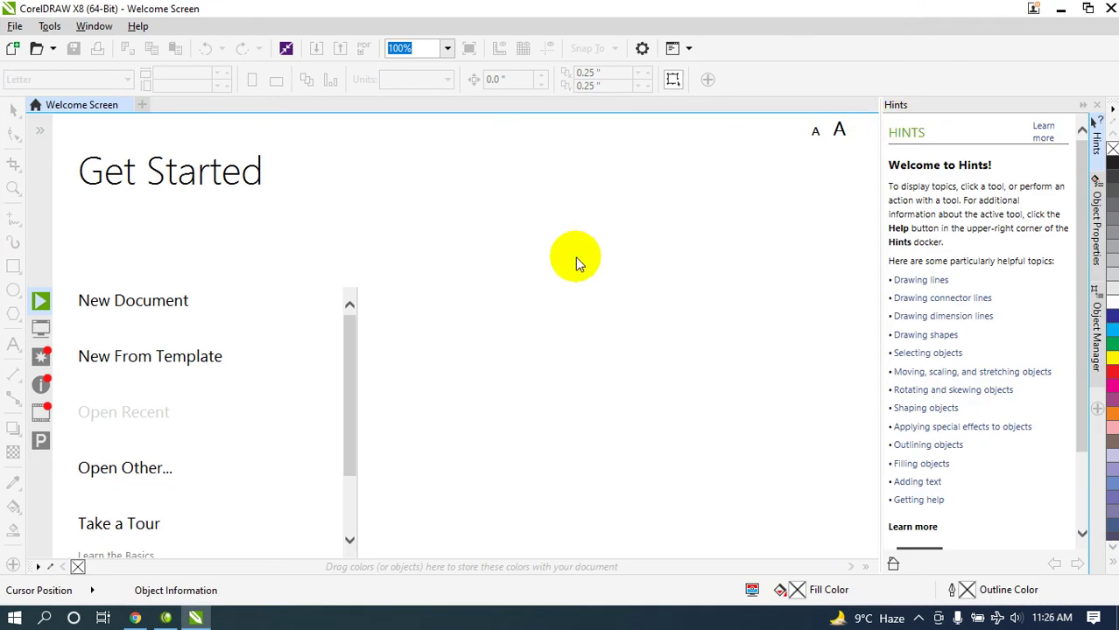
# - Create a new Letter-size document with default settings and draw a rectangle about 8.15 by 3.33 inches across the page's upper half
pyautogui.click(155, 302)
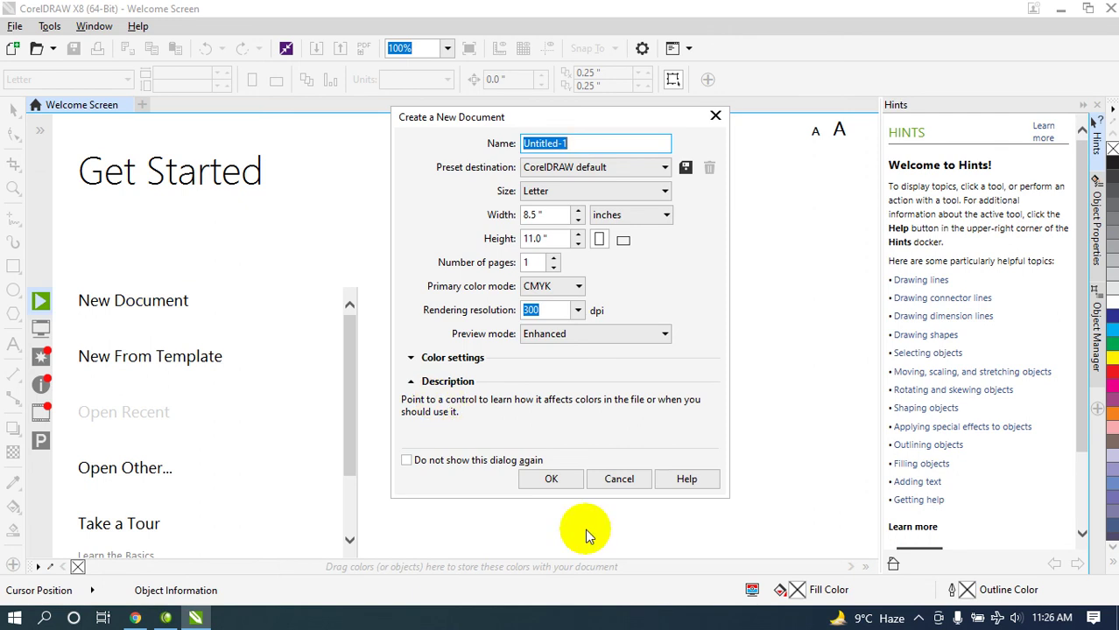
pyautogui.click(566, 482)
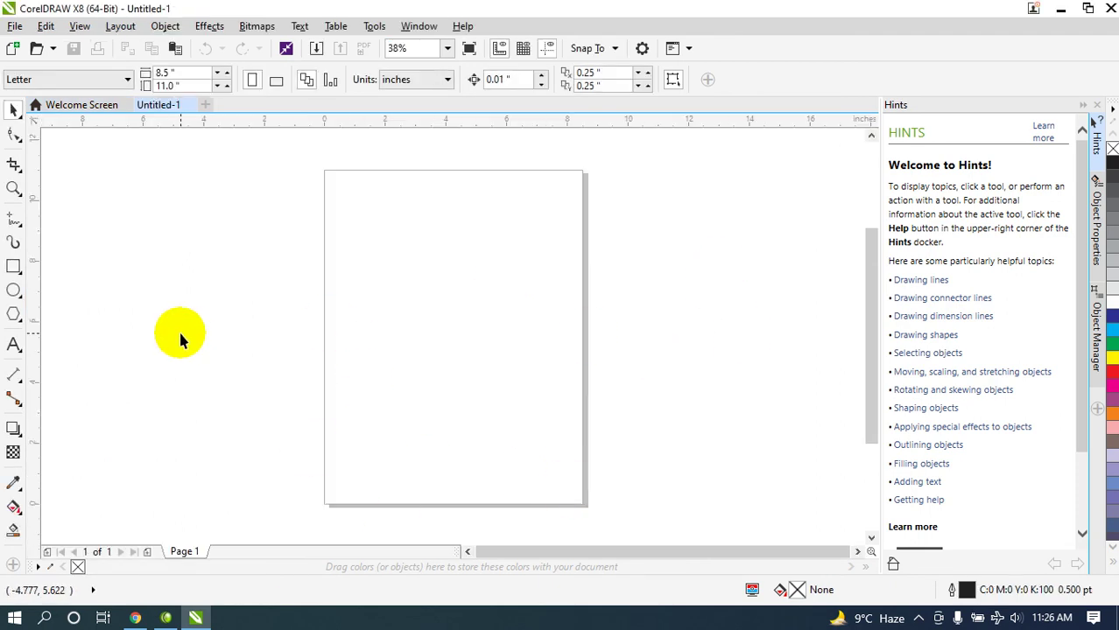
pyautogui.click(14, 266)
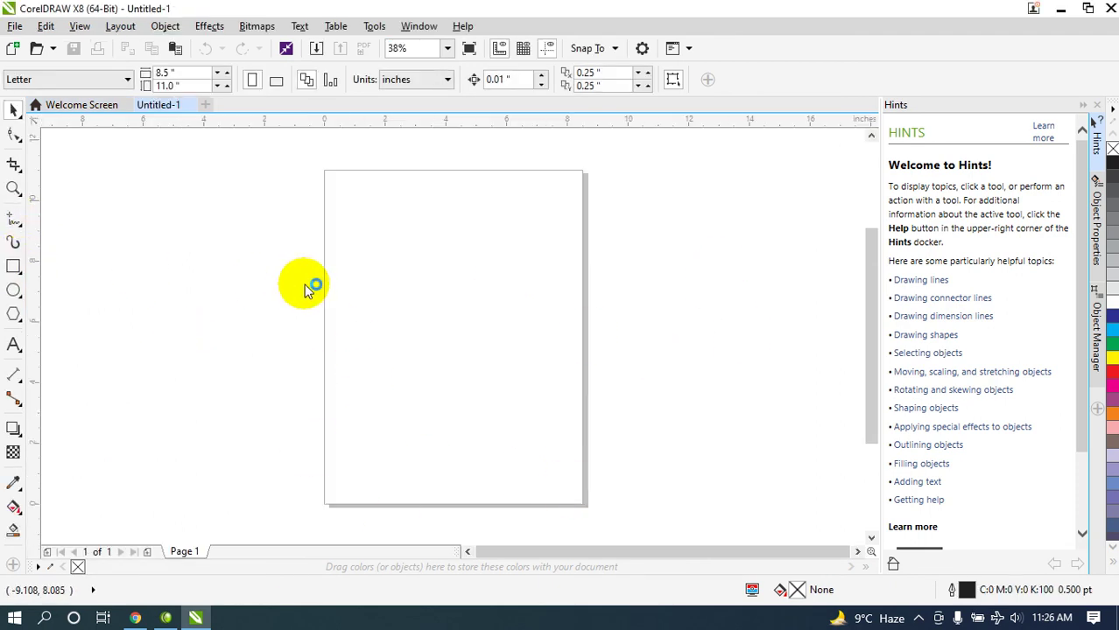
pyautogui.moveTo(350, 230); pyautogui.dragTo(598, 328)
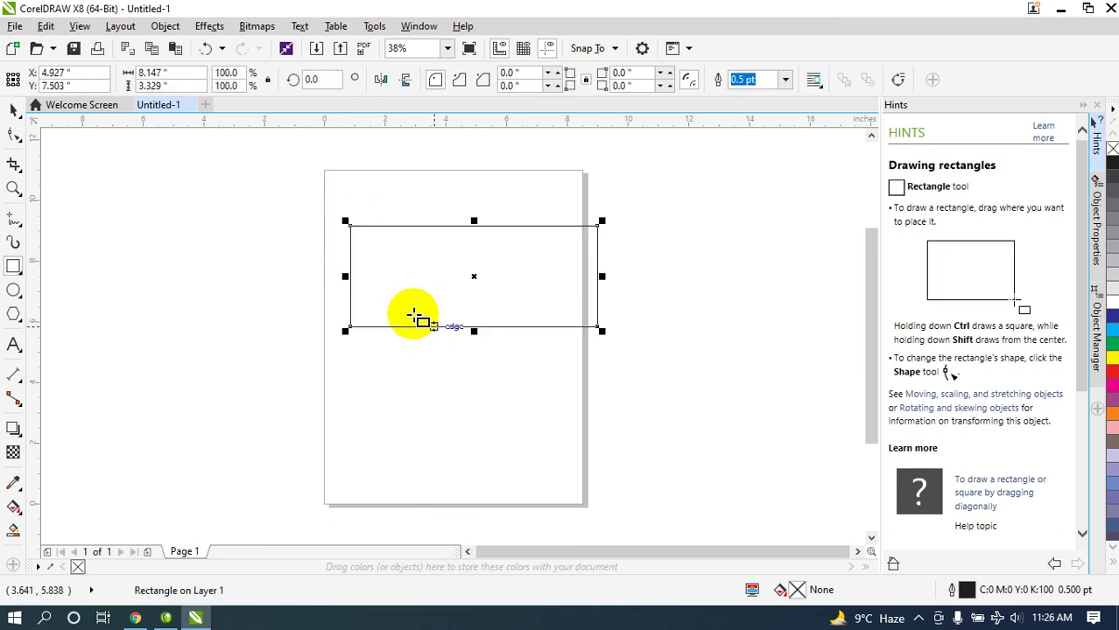
# - Place a copy of the rectangle just below the original with the Pick tool
pyautogui.click(13, 112)
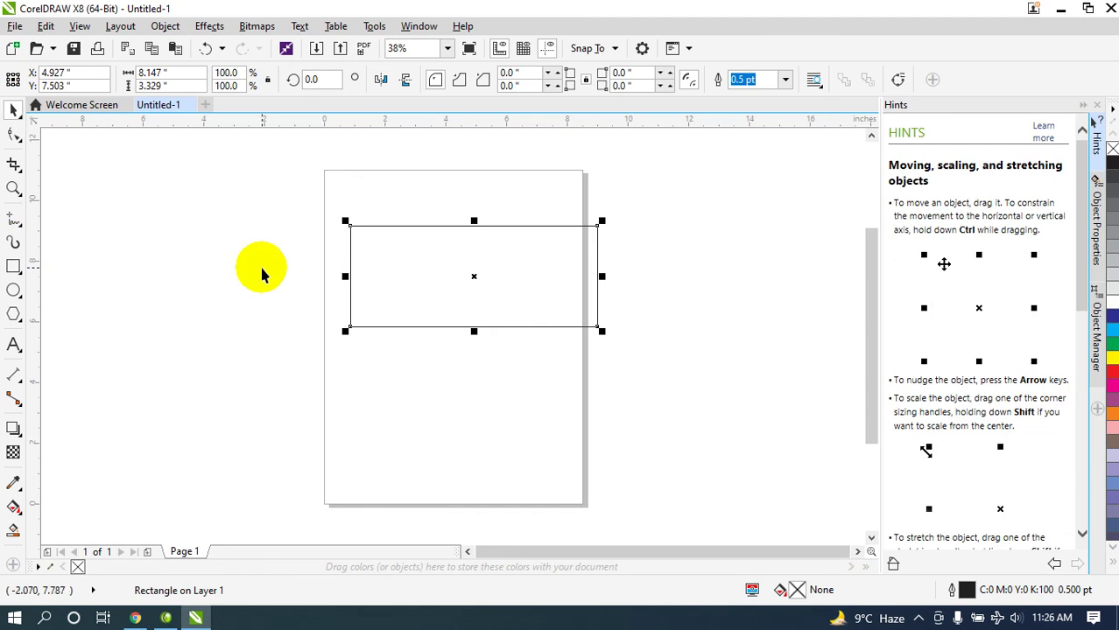
pyautogui.click(517, 316)
pyautogui.moveTo(517, 315); pyautogui.dragTo(520, 385)
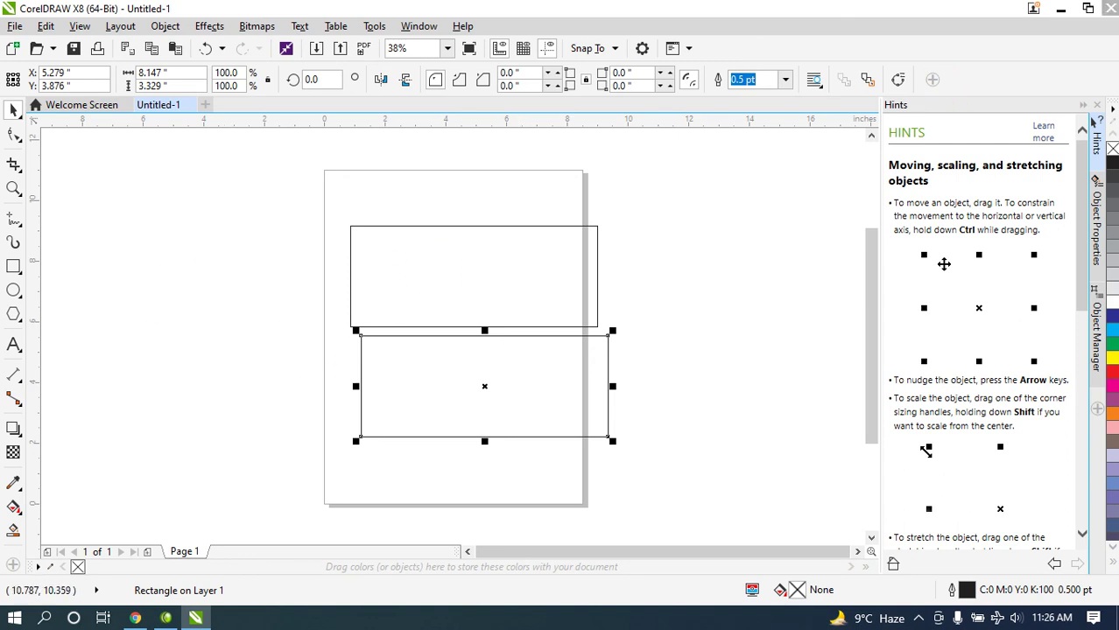
# - Restart CorelDRAW X8 (64-Bit) from the desktop without saving the changes to Untitled-1, and skip the account sign-in
pyautogui.hotkey('alt', 'F4')
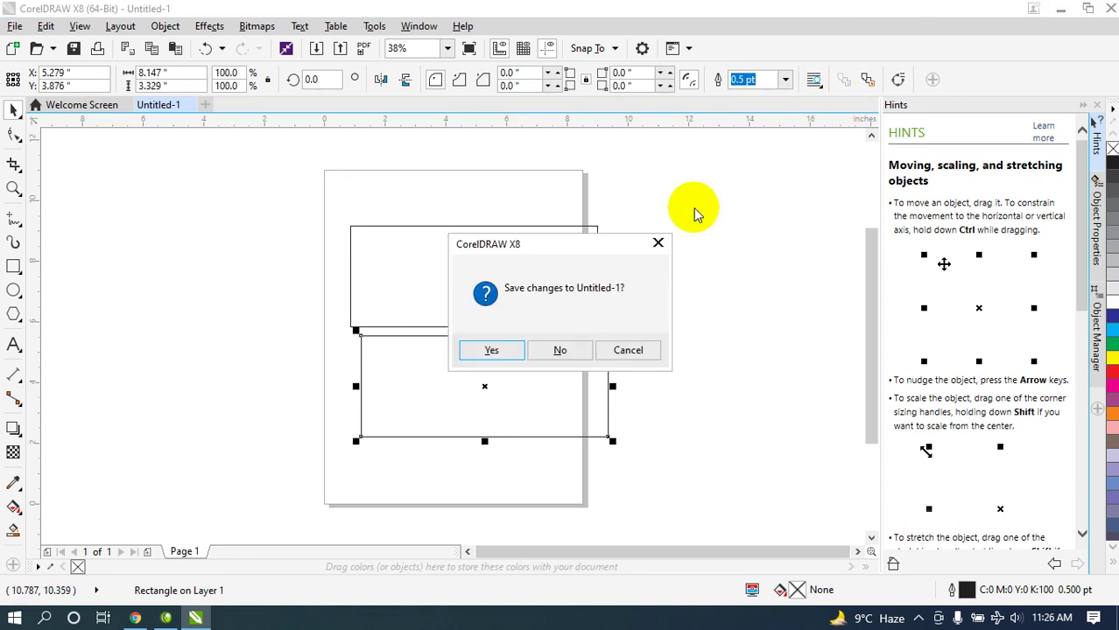
pyautogui.click(555, 350)
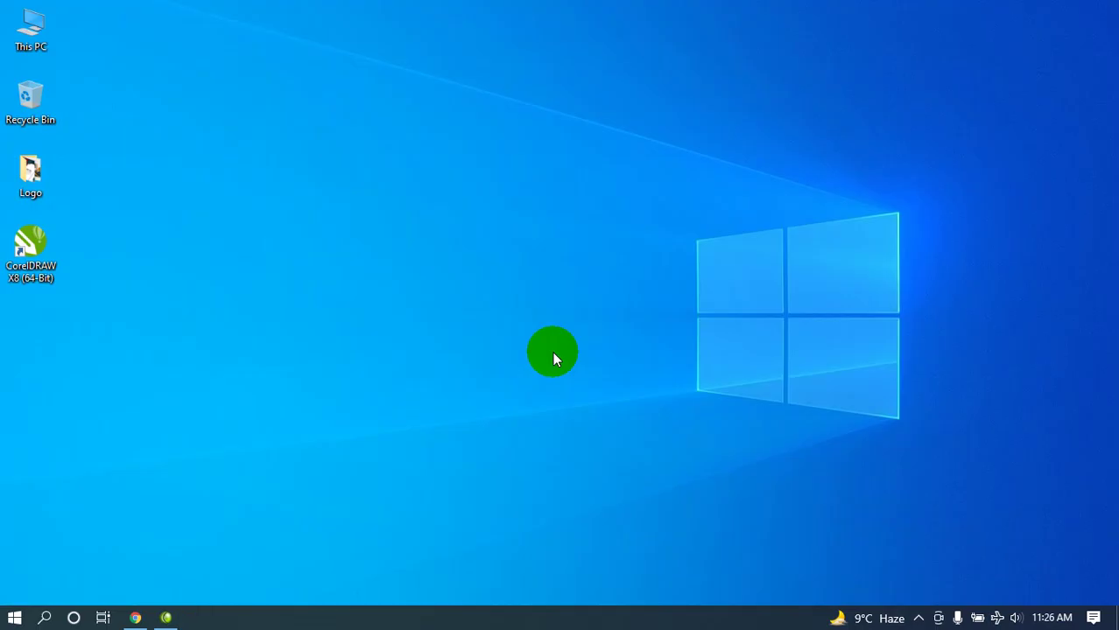
pyautogui.doubleClick(47, 261)
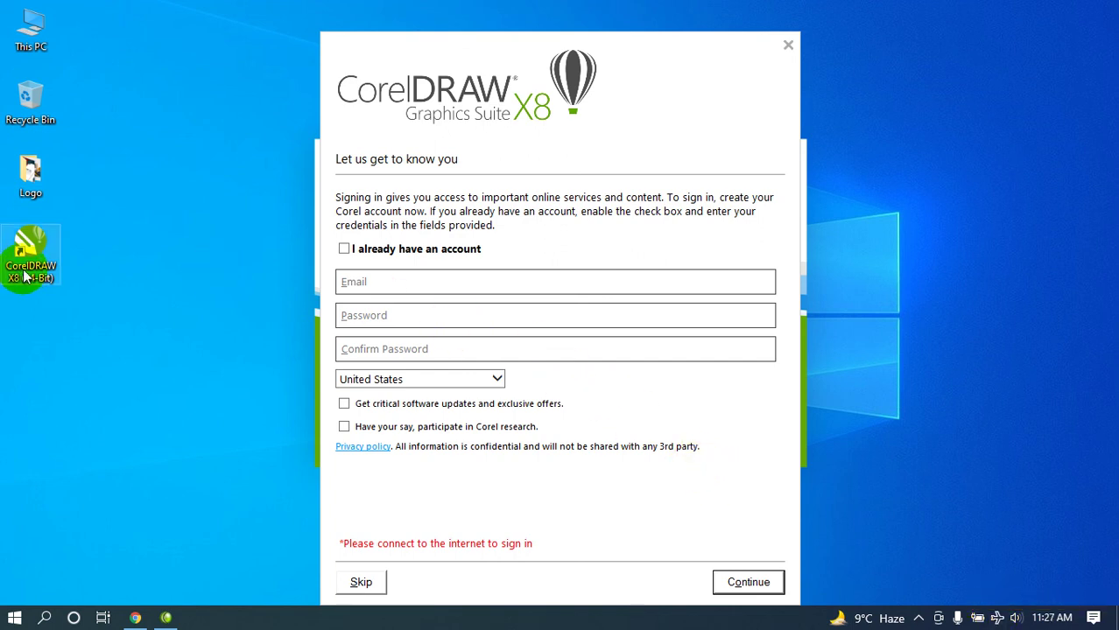
pyautogui.click(80, 320)
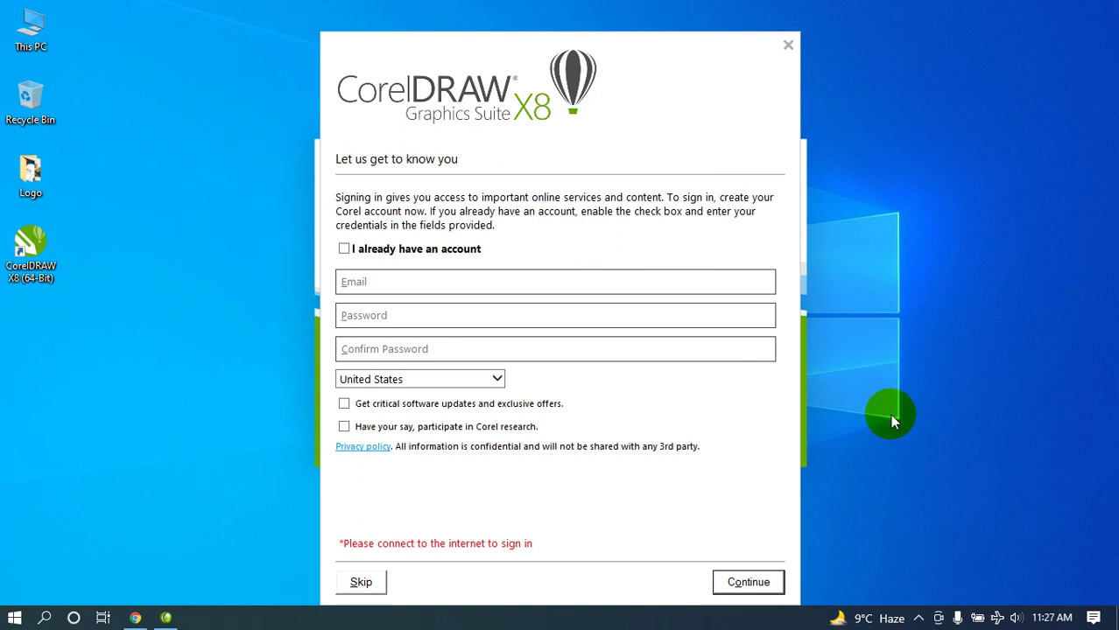
pyautogui.click(359, 583)
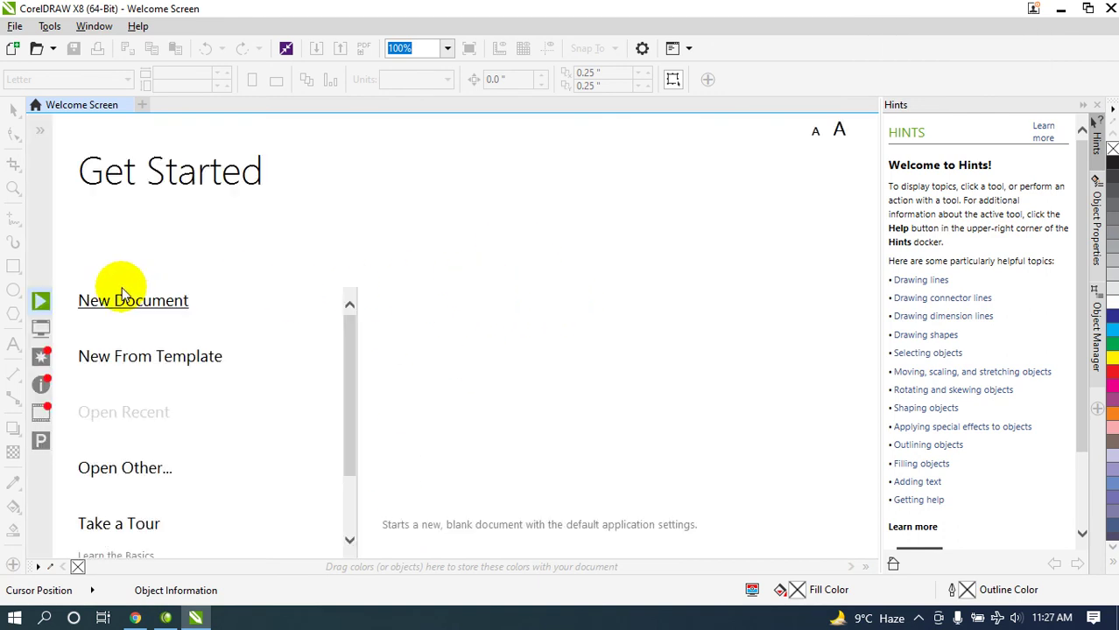
# - Create a new Untitled-1 document with the CorelDRAW default preset, Letter size, CMYK color mode and 300 dpi
pyautogui.click(140, 307)
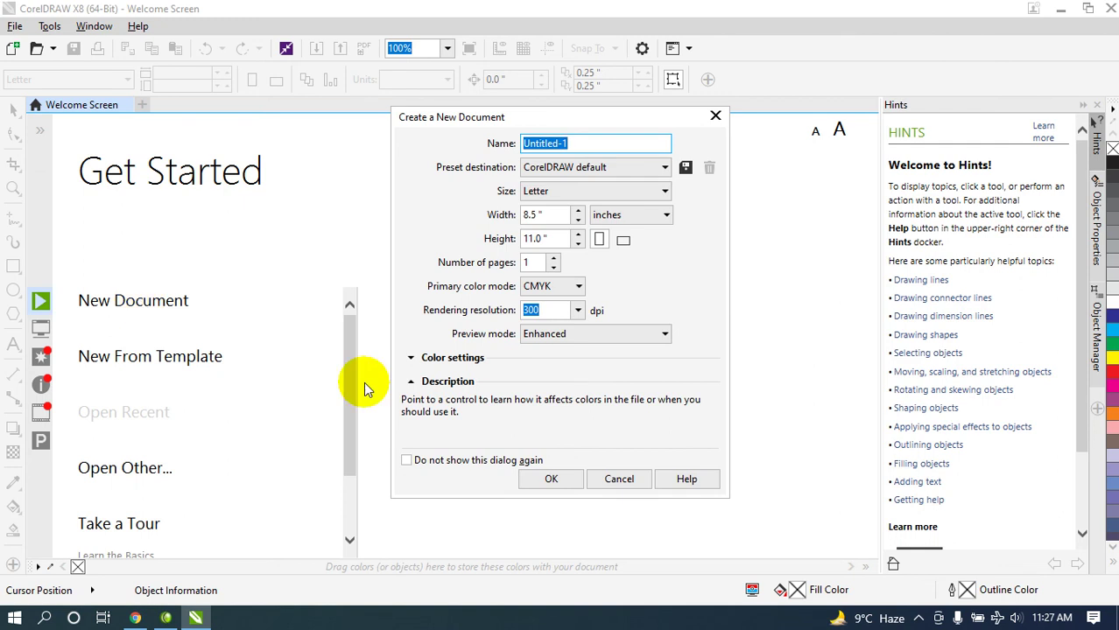
pyautogui.click(537, 477)
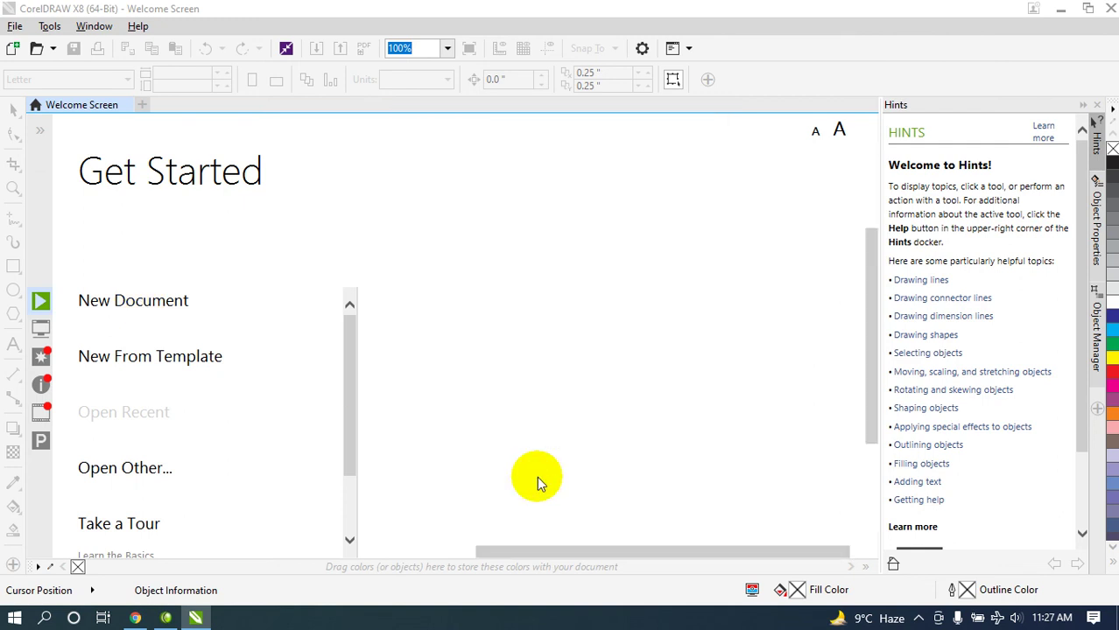